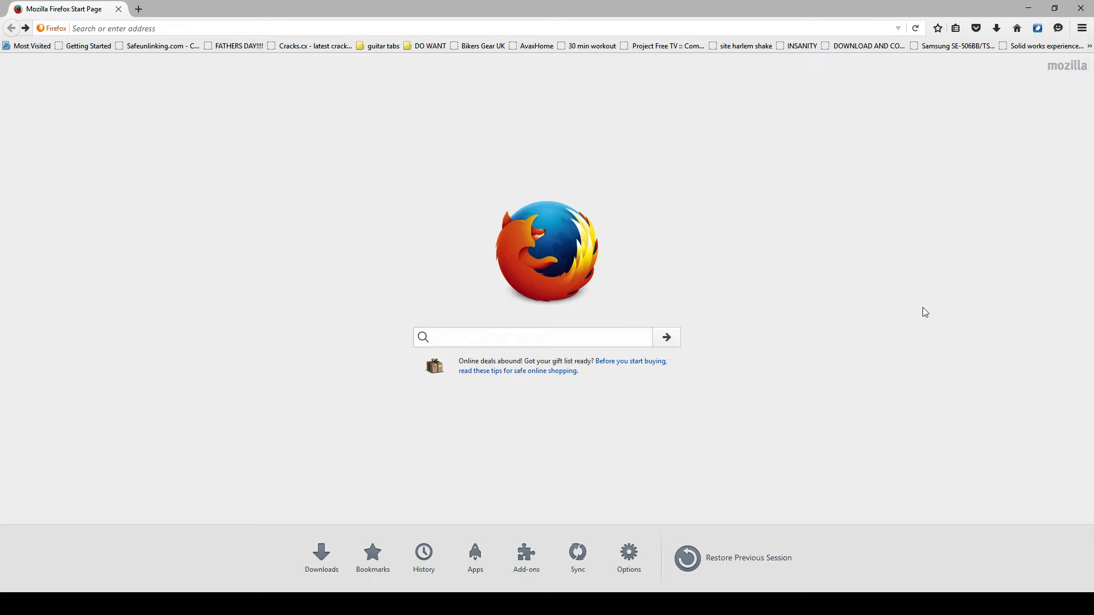
Load the obsproject.com website in the browser
left_click(404, 28)
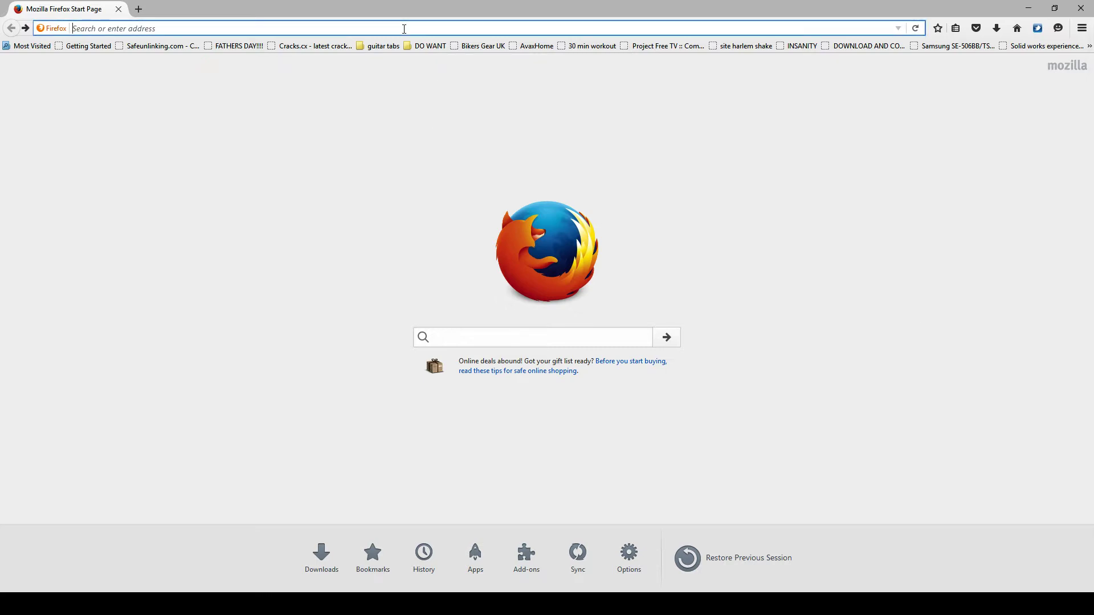
type("https://obsproject.com/")
key("Return")
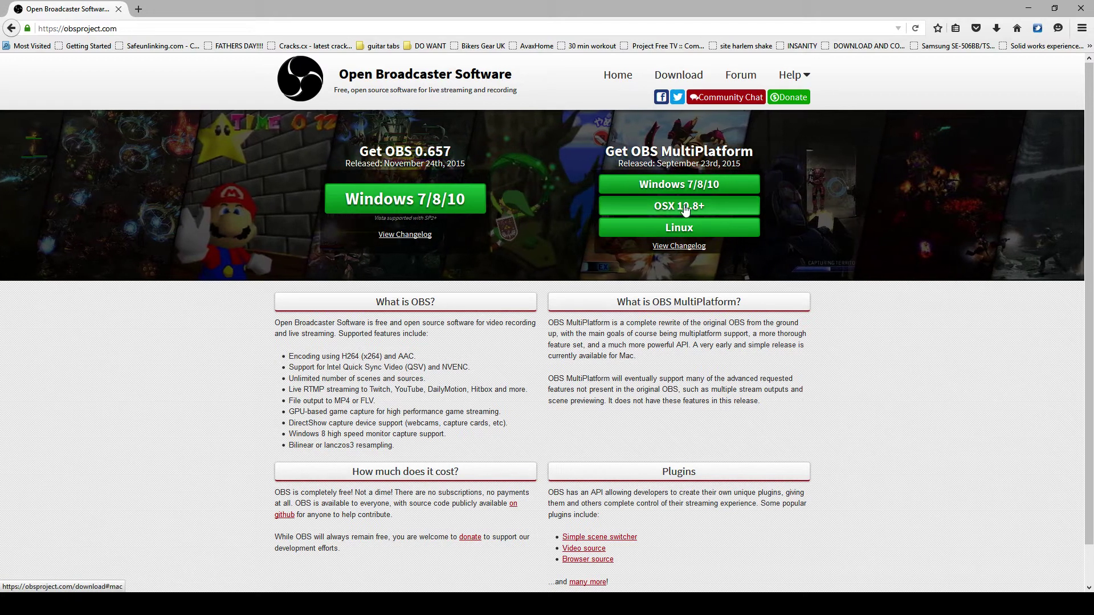
Save the OBS MultiPlatform Windows 7/8/10 installer to Downloads and minimise the browser
left_click(698, 185)
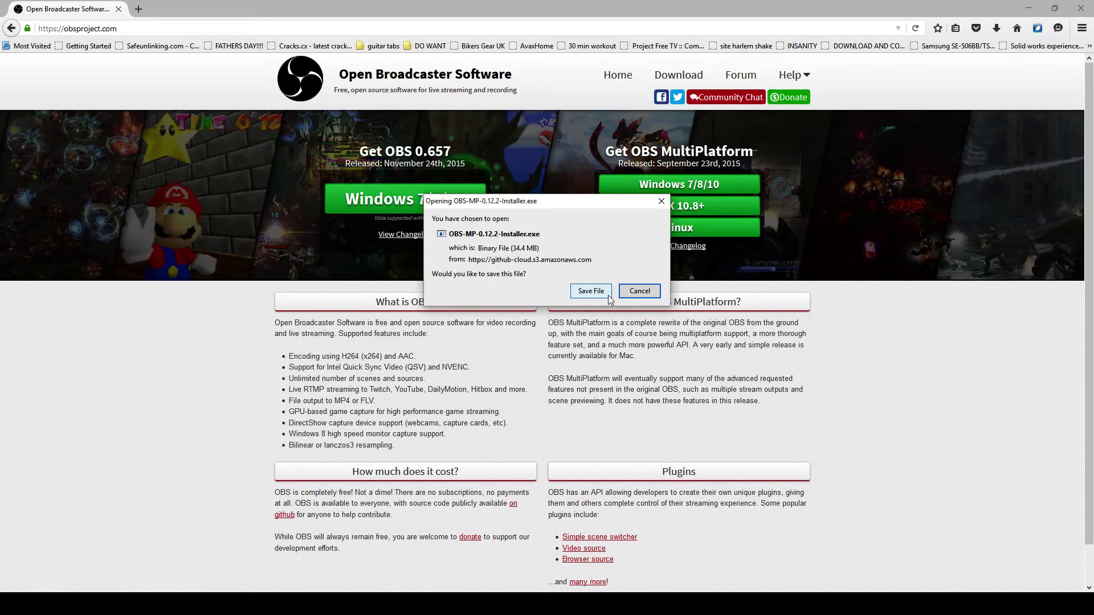
left_click(596, 294)
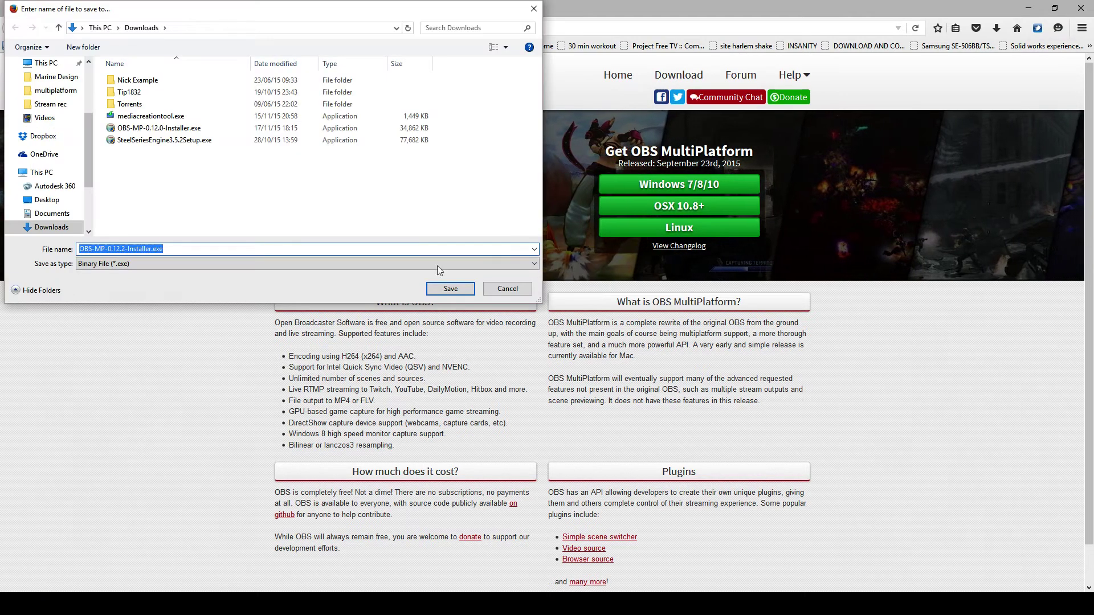
left_click(454, 277)
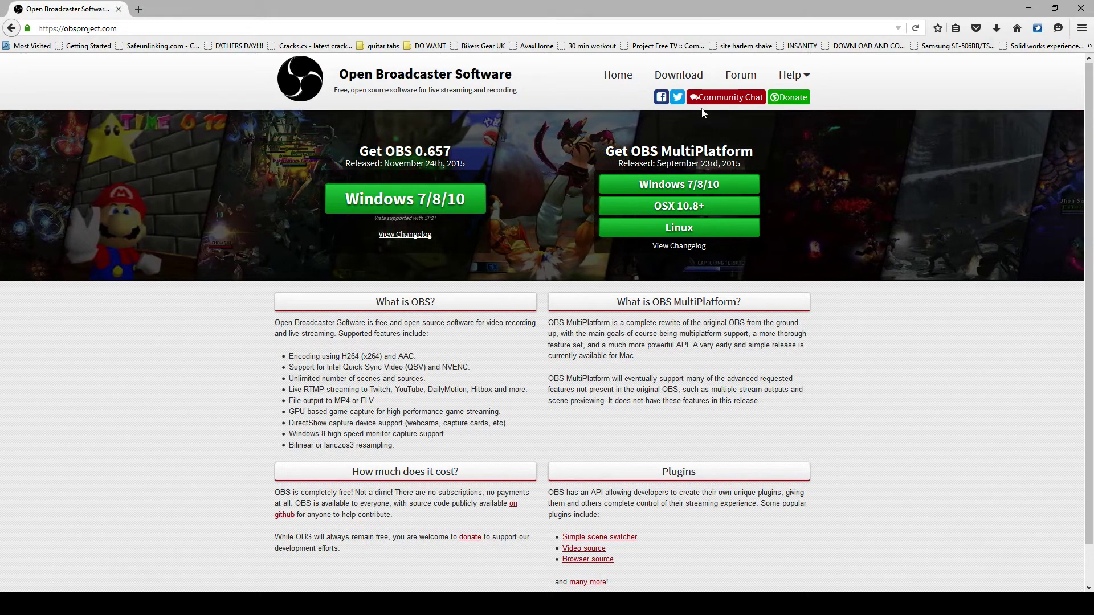
left_click(1029, 7)
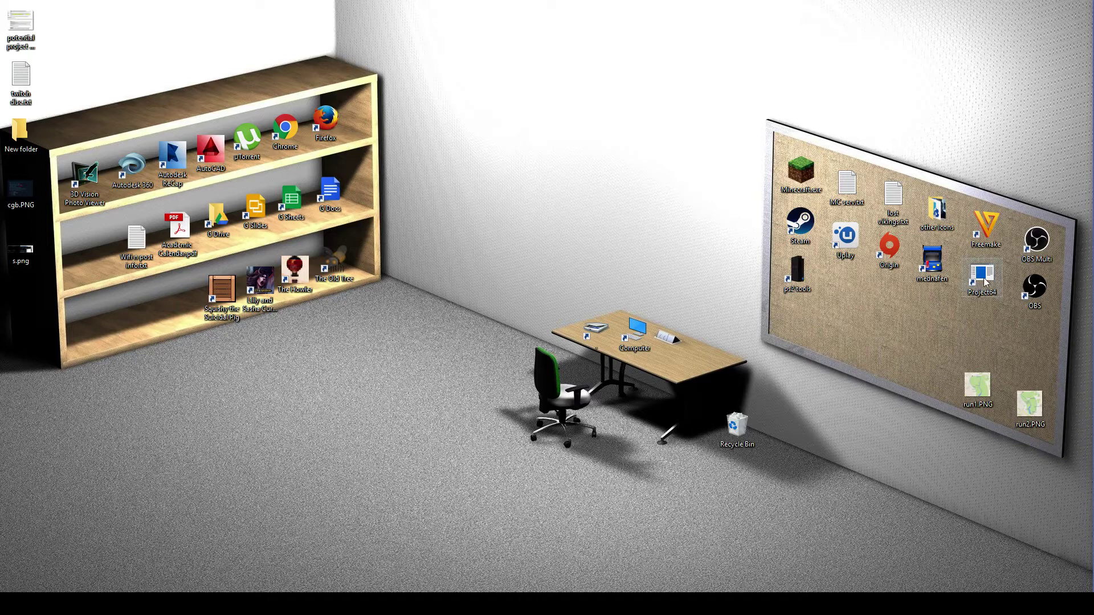
Launch OBS Multi from the desktop shortcut and select its only scene
left_click(1033, 254)
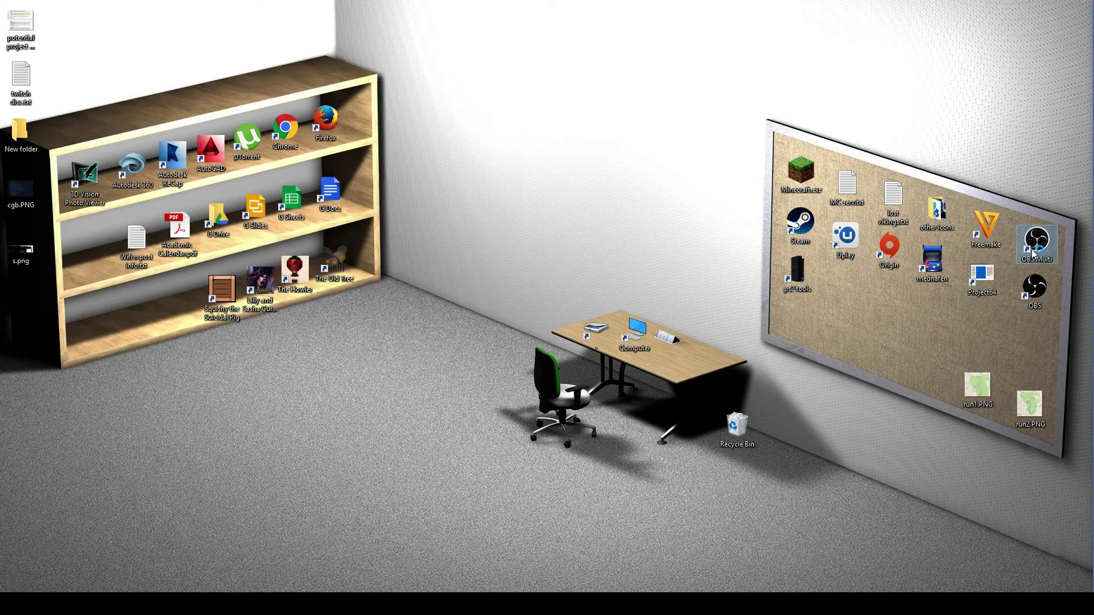
double_click(1033, 253)
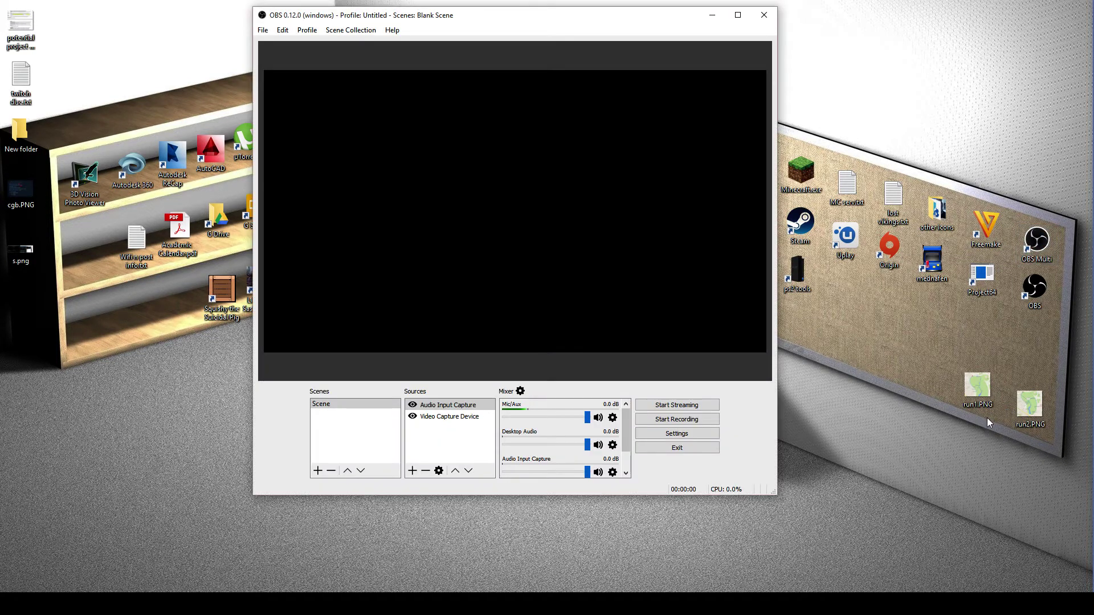
left_click(335, 418)
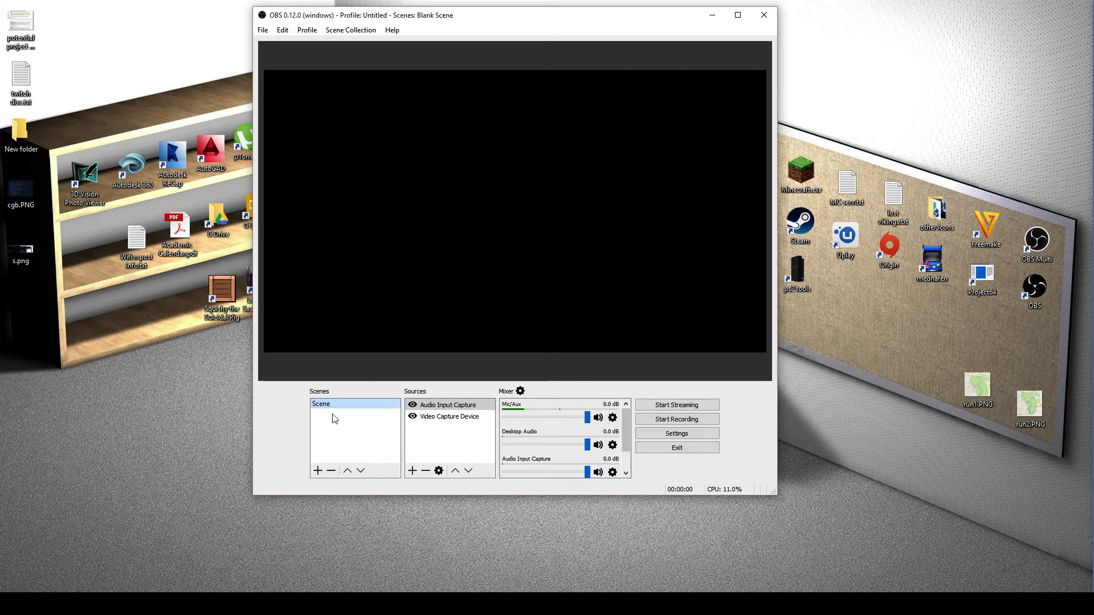
left_click(307, 29)
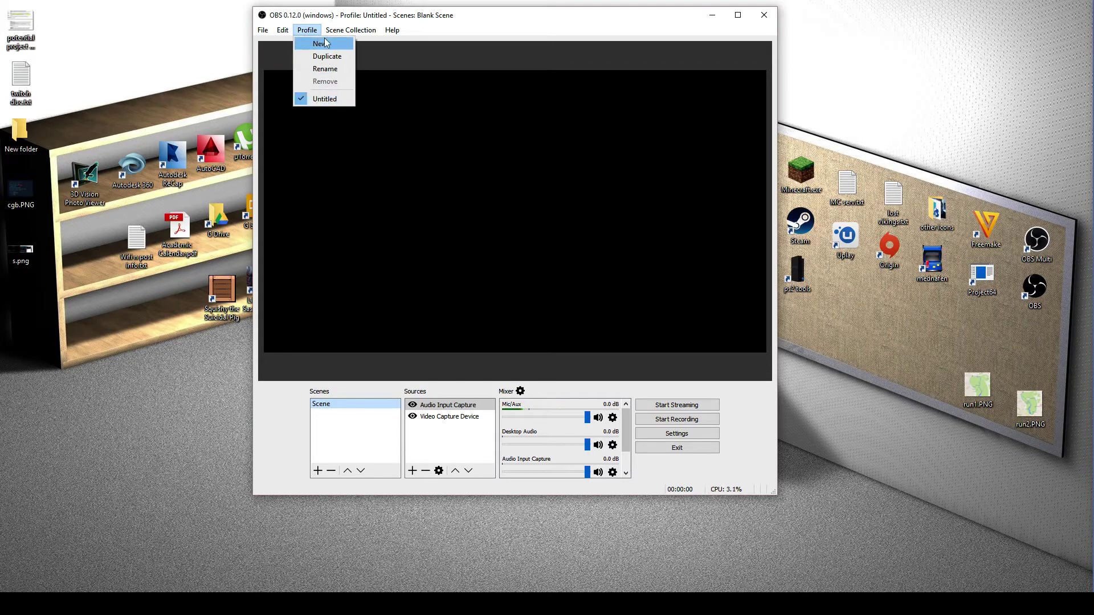
left_click(383, 415)
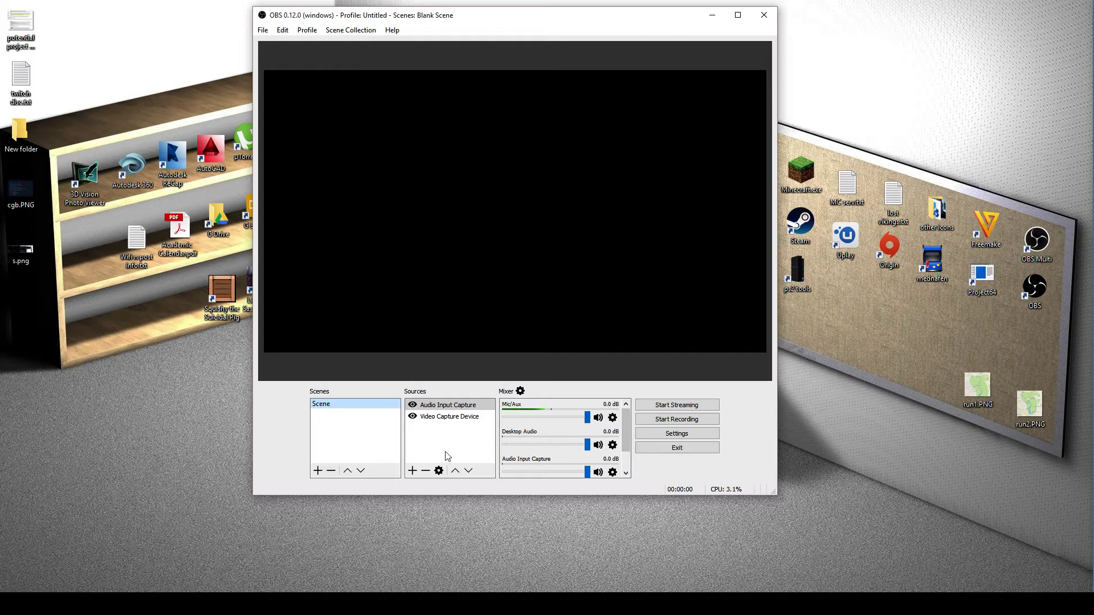
Remove the Audio Input Capture and Video Capture Device sources, confirming each removal
left_click(448, 456)
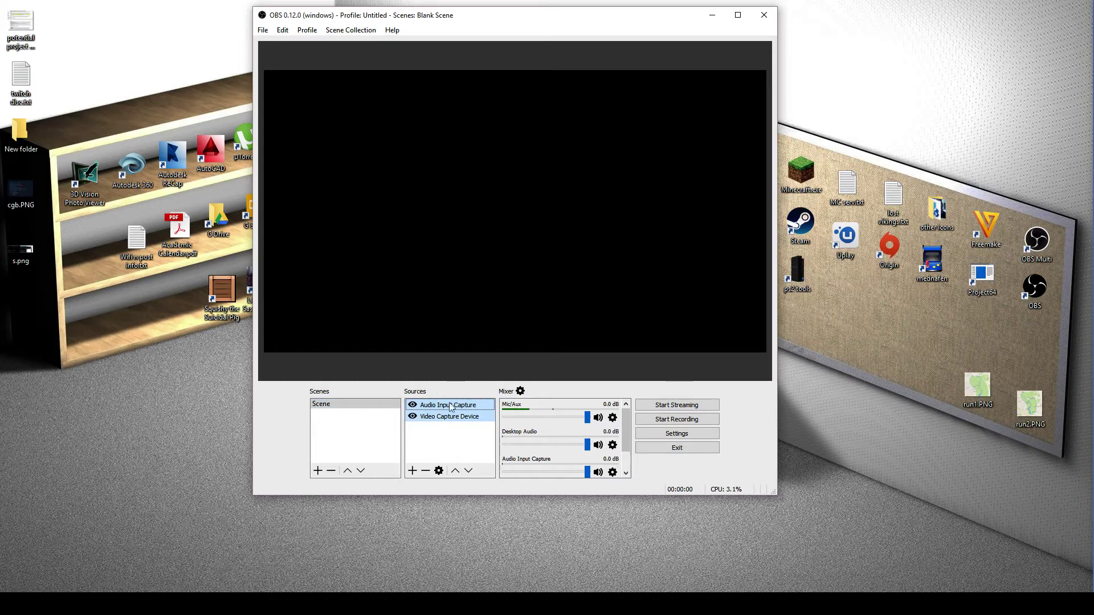
left_click(423, 473)
left_click(542, 272)
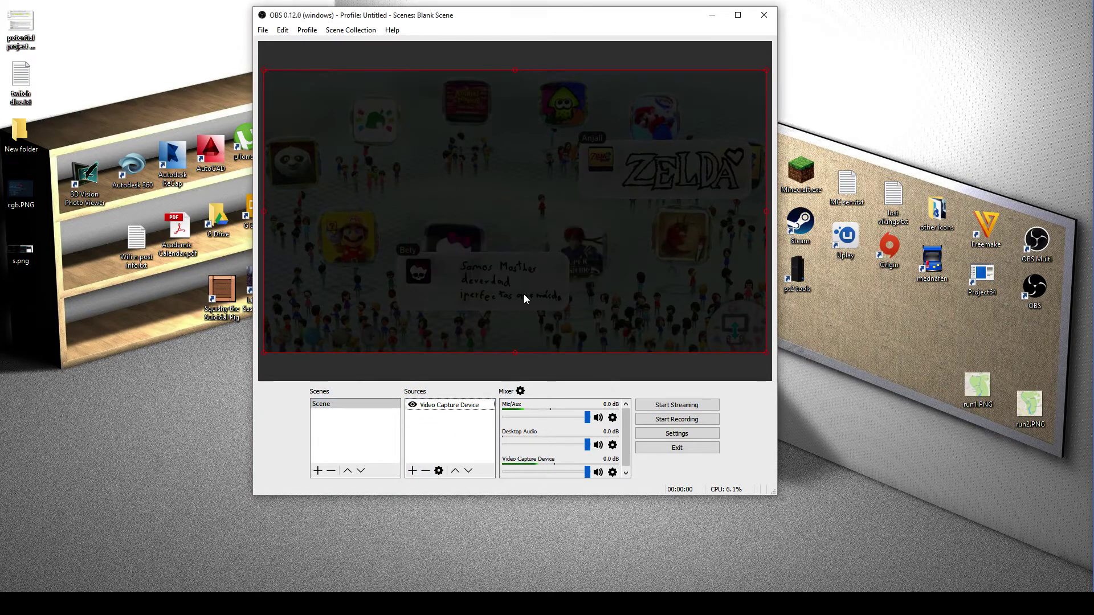
left_click(450, 405)
left_click(425, 471)
left_click(545, 272)
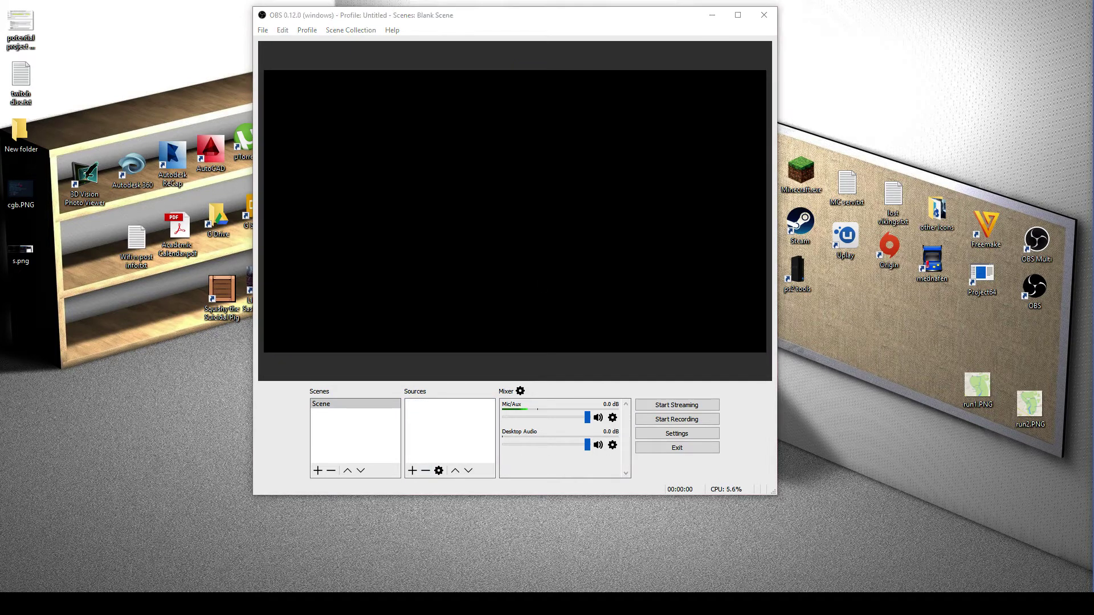
Reposition the OBS window and open the File menu
left_click_drag(626, 20, 481, 47)
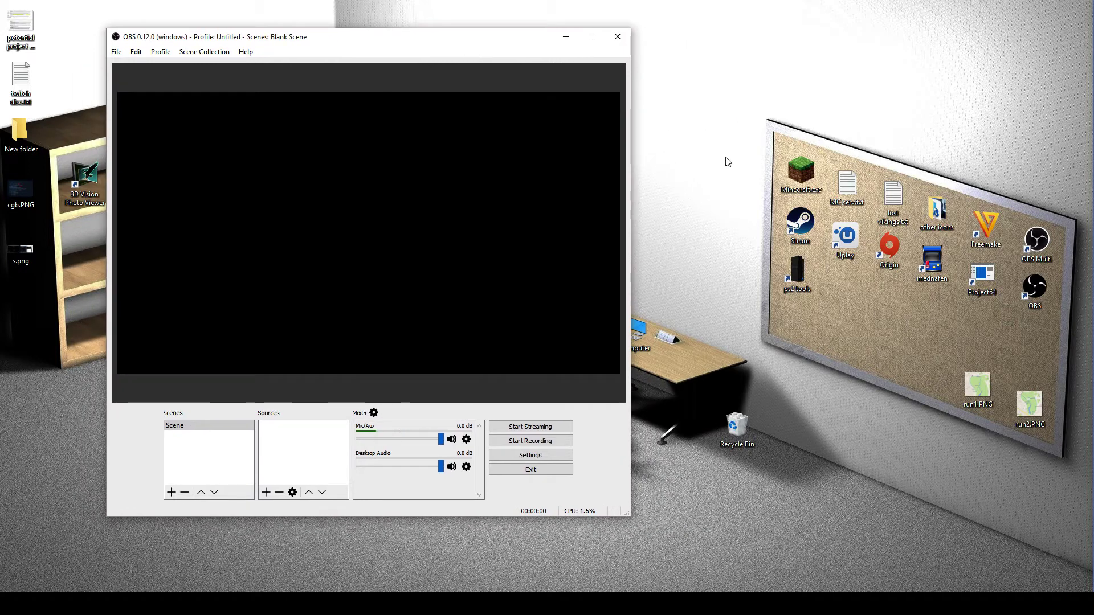
left_click_drag(391, 37, 463, 32)
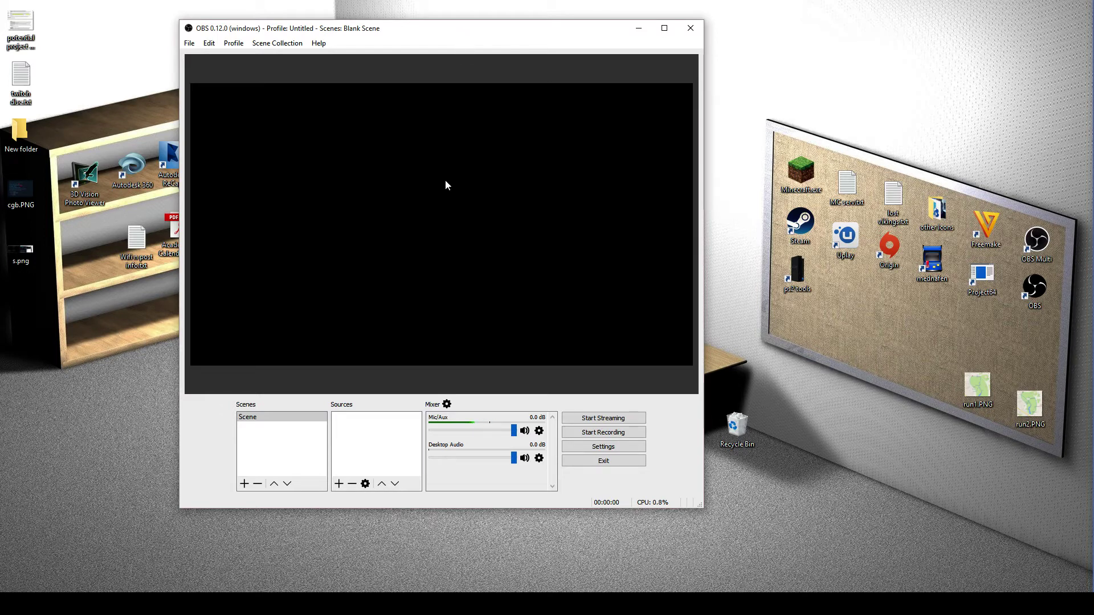
left_click(189, 44)
left_click(208, 89)
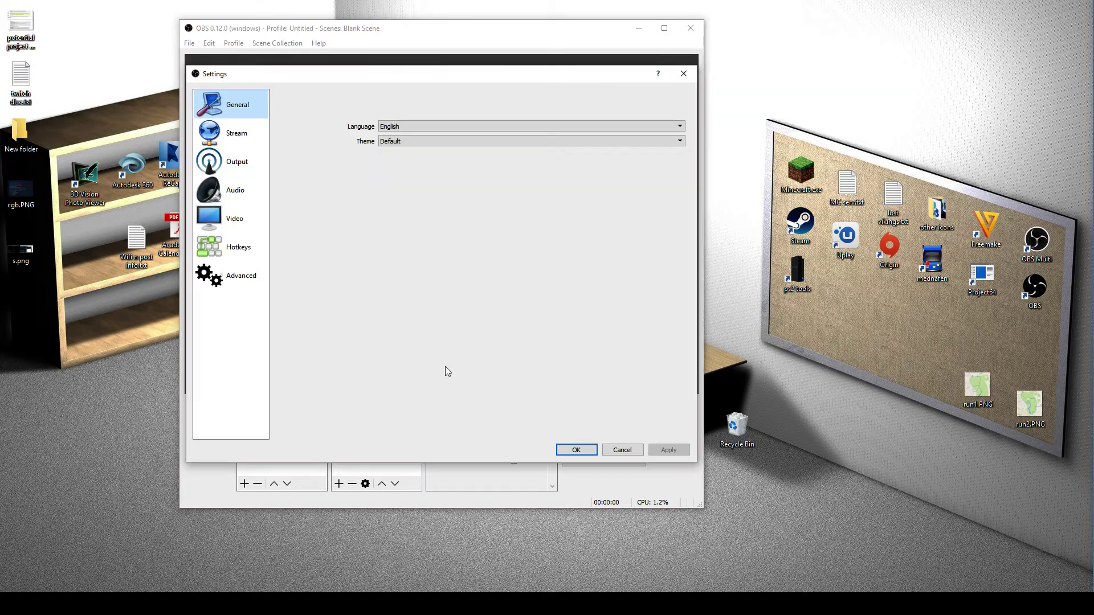
left_click_drag(255, 75, 340, 49)
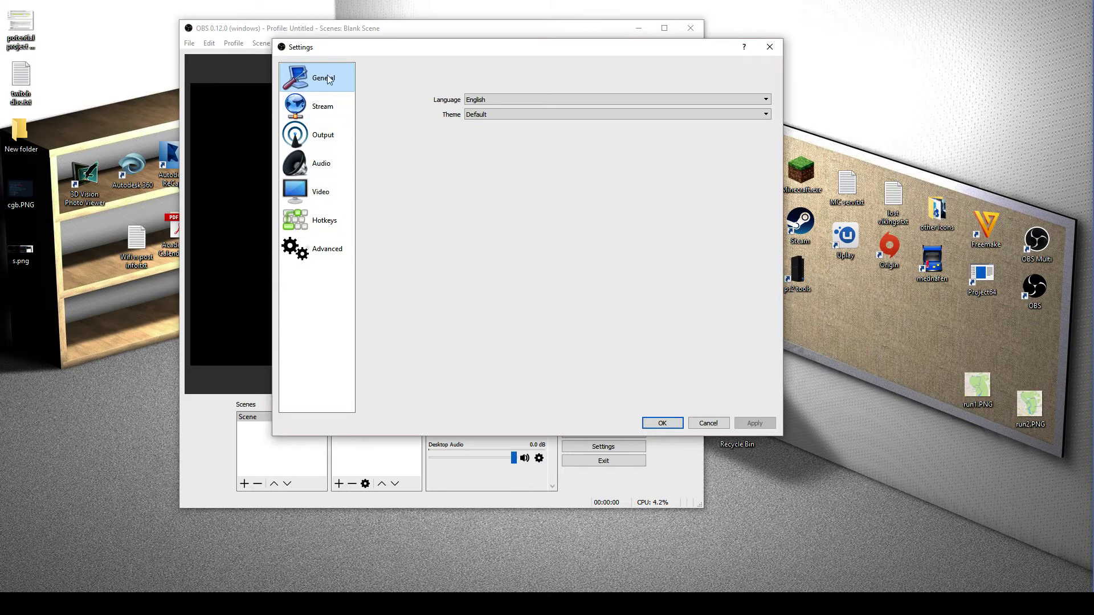
left_click(322, 108)
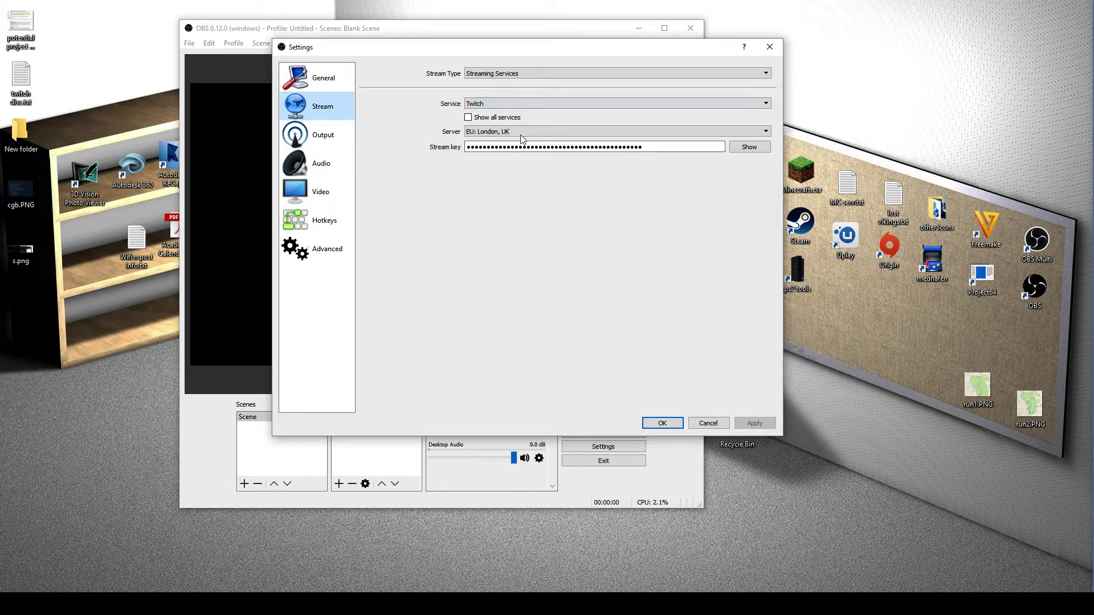
left_click(319, 136)
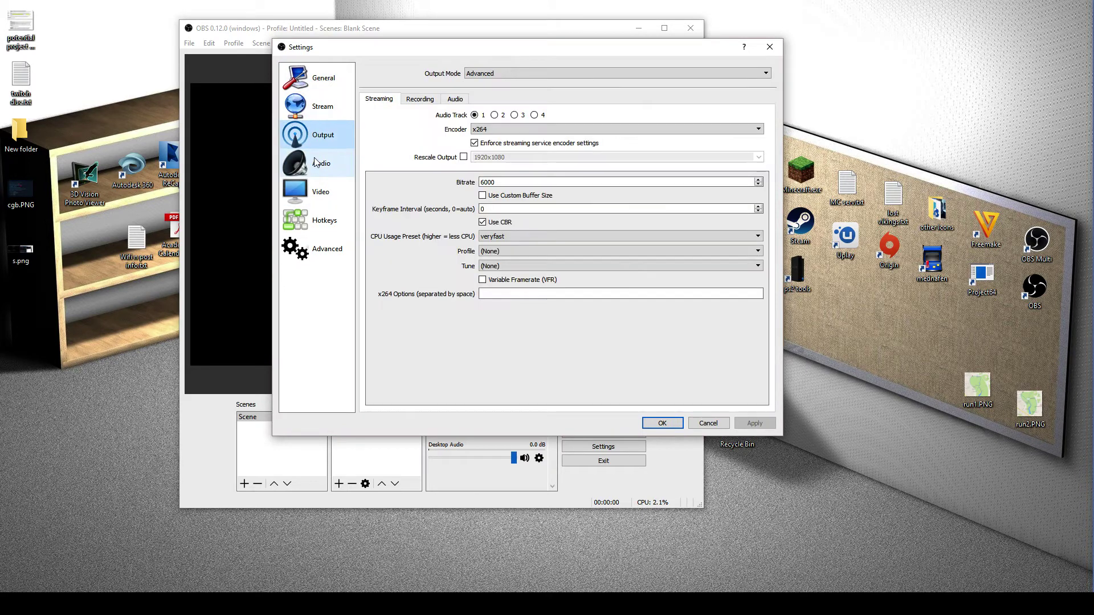
left_click(421, 101)
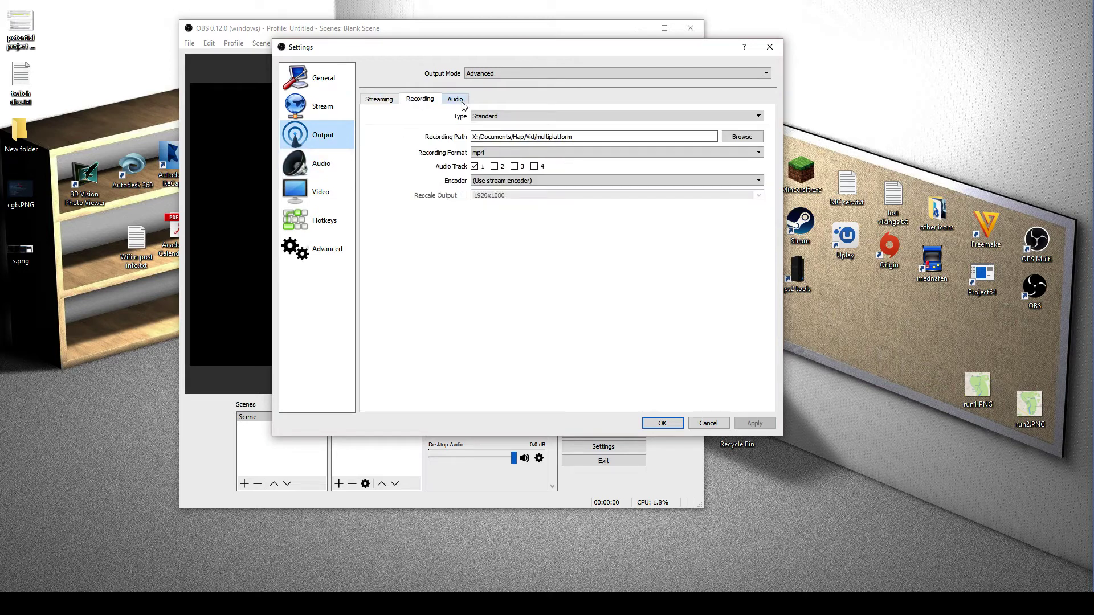
left_click_drag(478, 137, 566, 137)
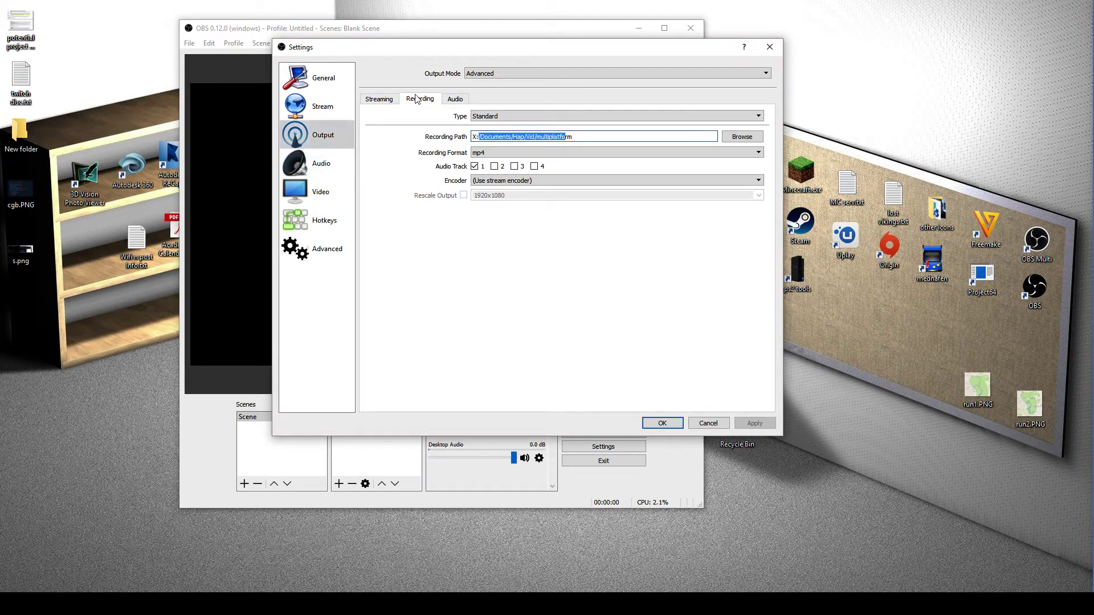
left_click(455, 99)
left_click(380, 99)
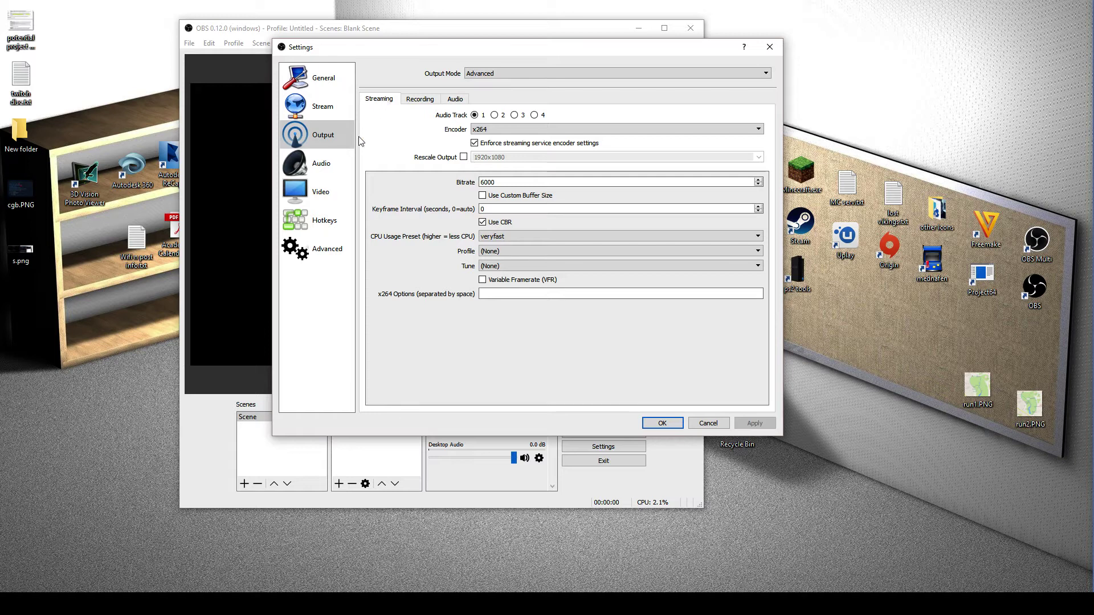
left_click(317, 192)
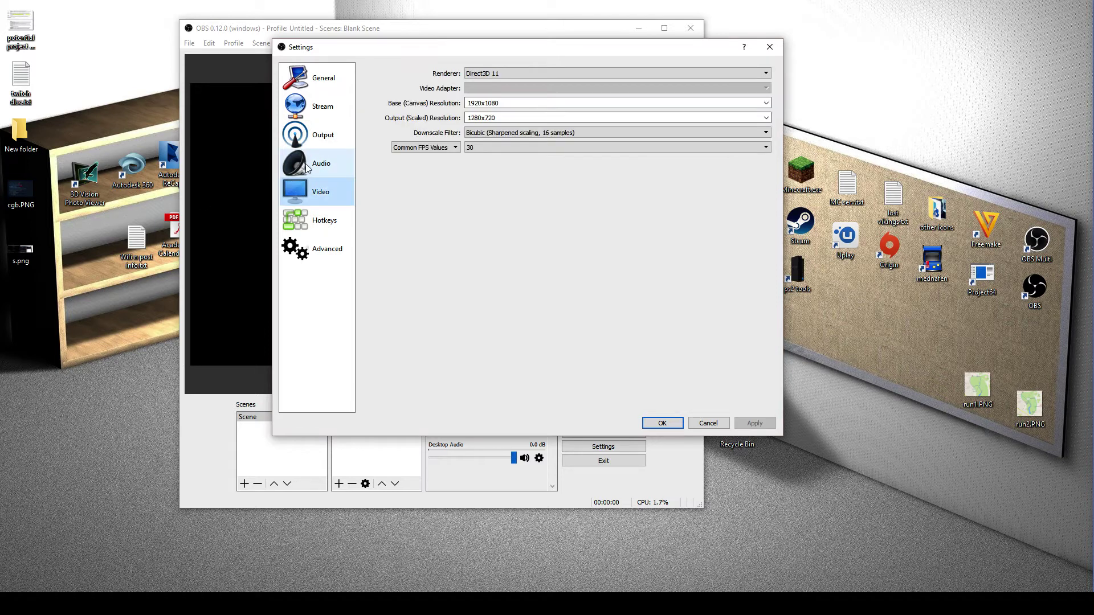
left_click(308, 166)
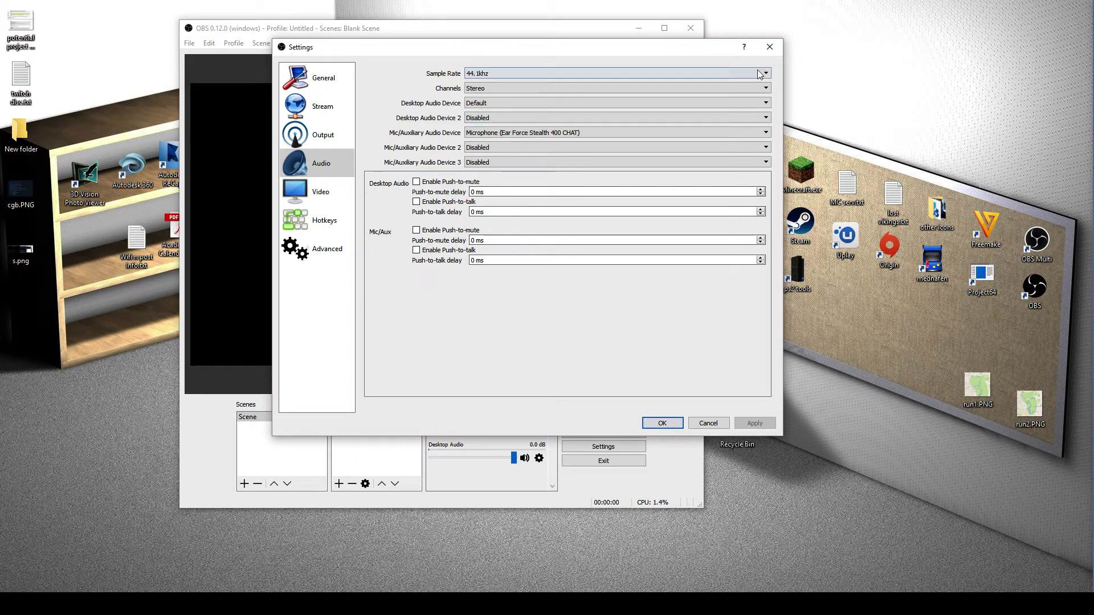
left_click(769, 47)
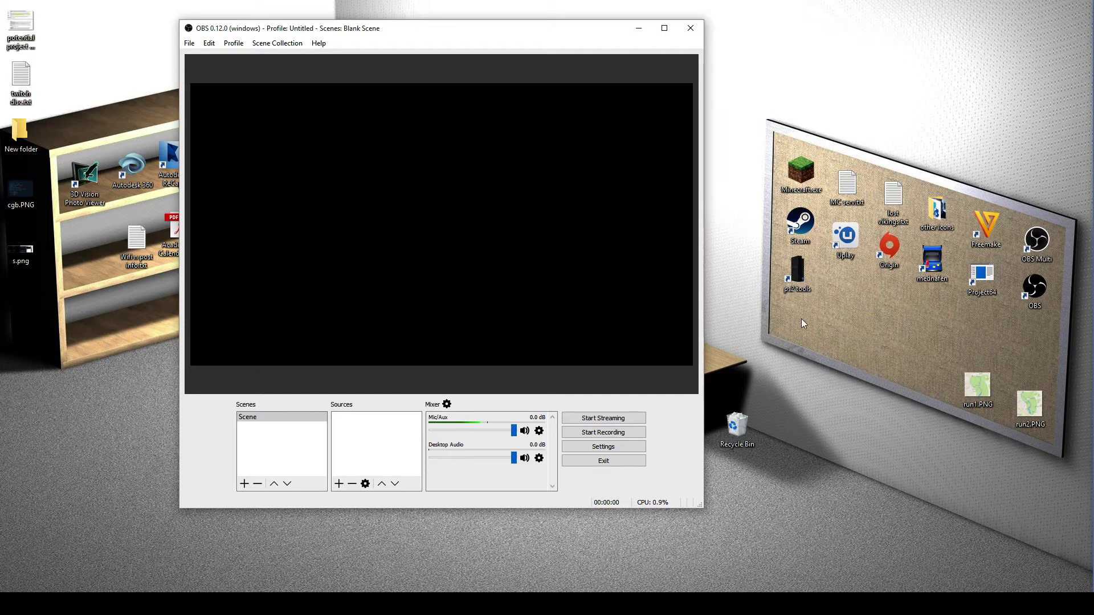
Shift the OBS window right and down, then open the list of source types to add
left_click_drag(579, 36, 685, 46)
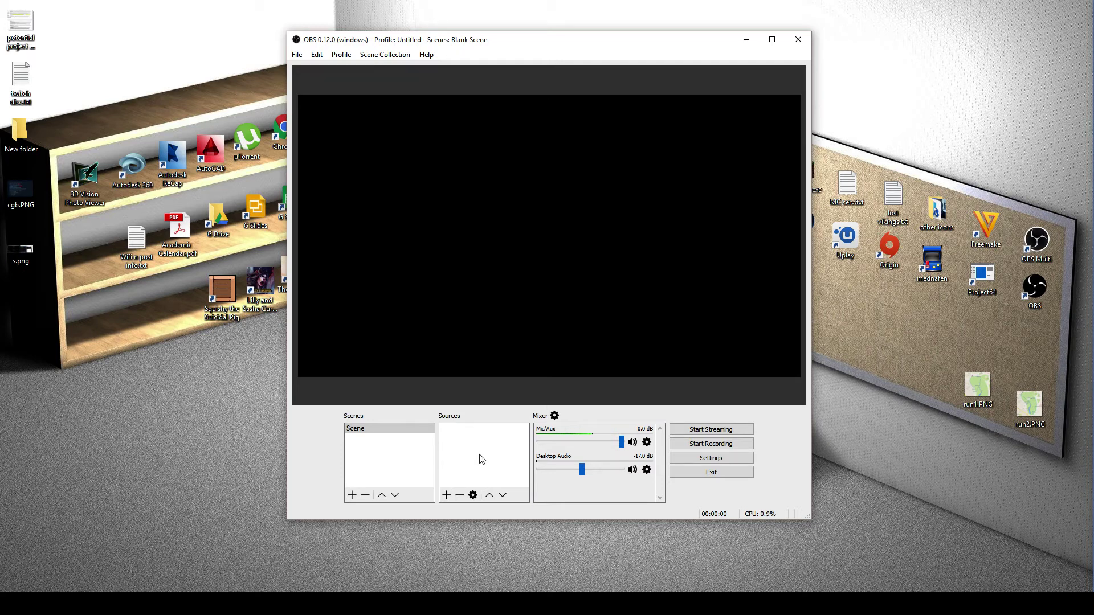
left_click(448, 496)
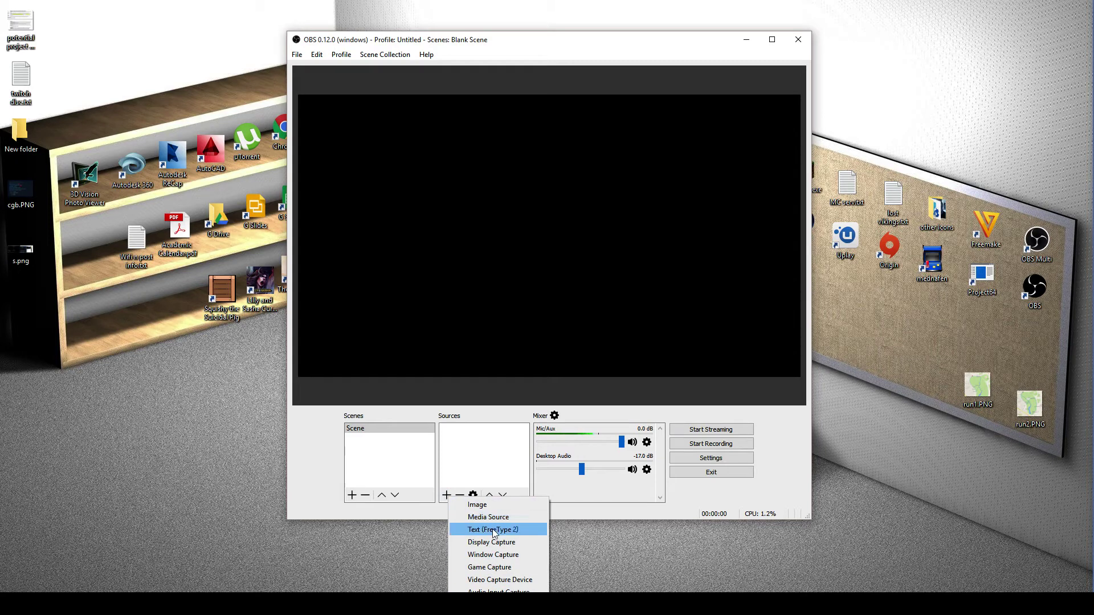
Add a Video Capture Device source named PVR2
left_click(500, 580)
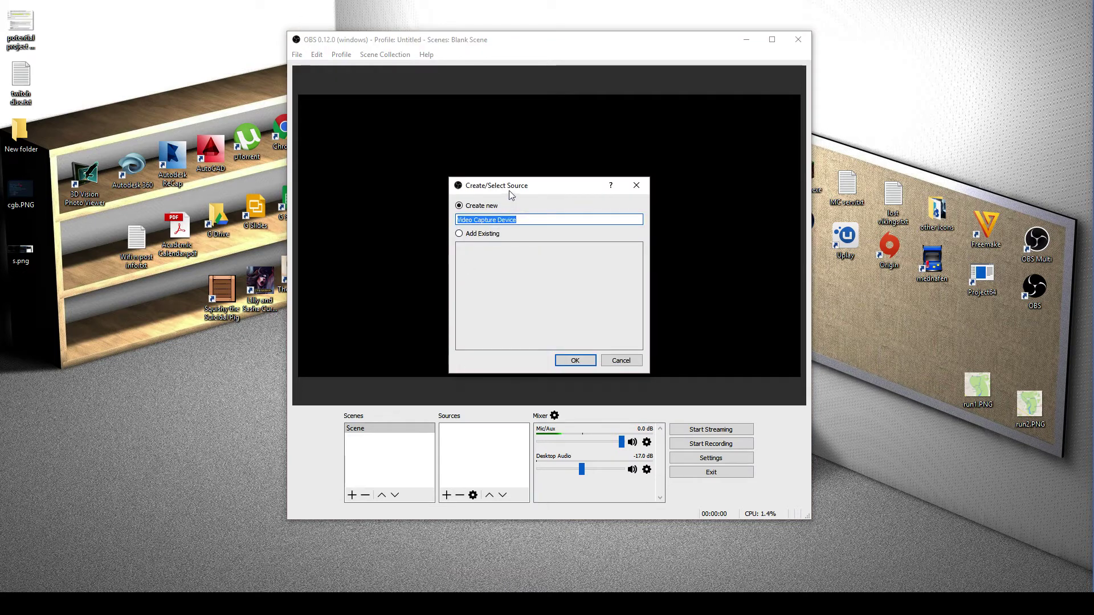
left_click_drag(511, 187, 505, 159)
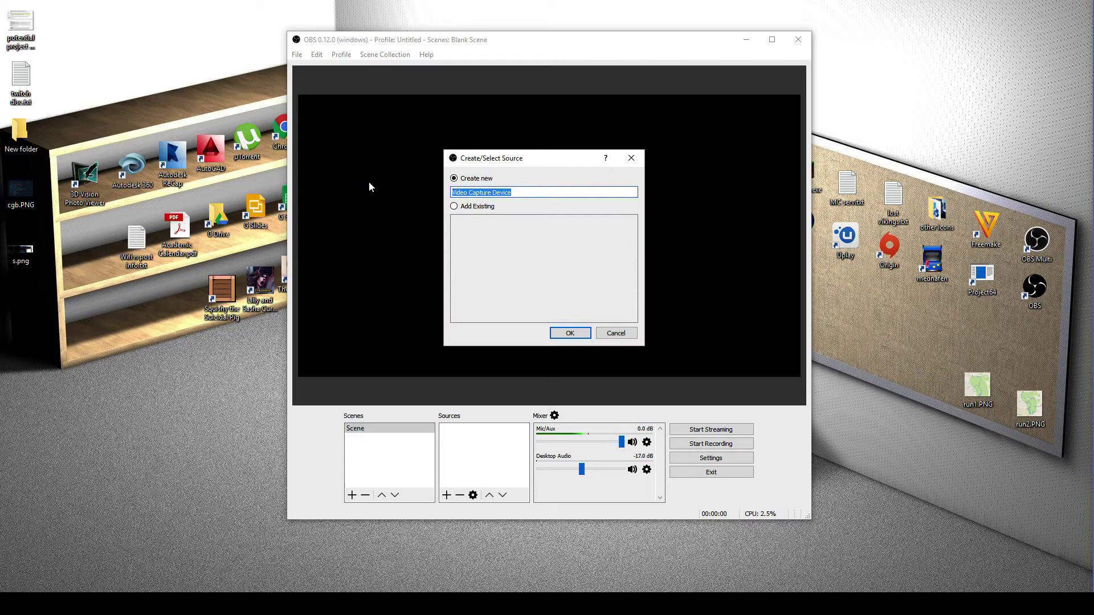
type("PVR2")
left_click(562, 335)
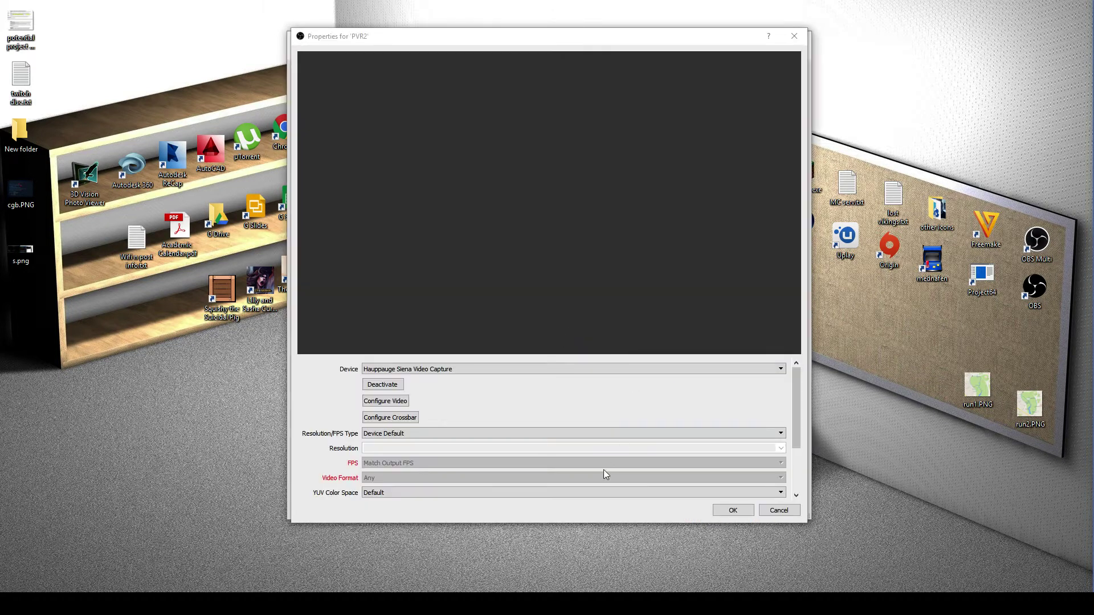
Set the PVR2 capture device to Hauppauge Siena Video Capture
left_click(524, 369)
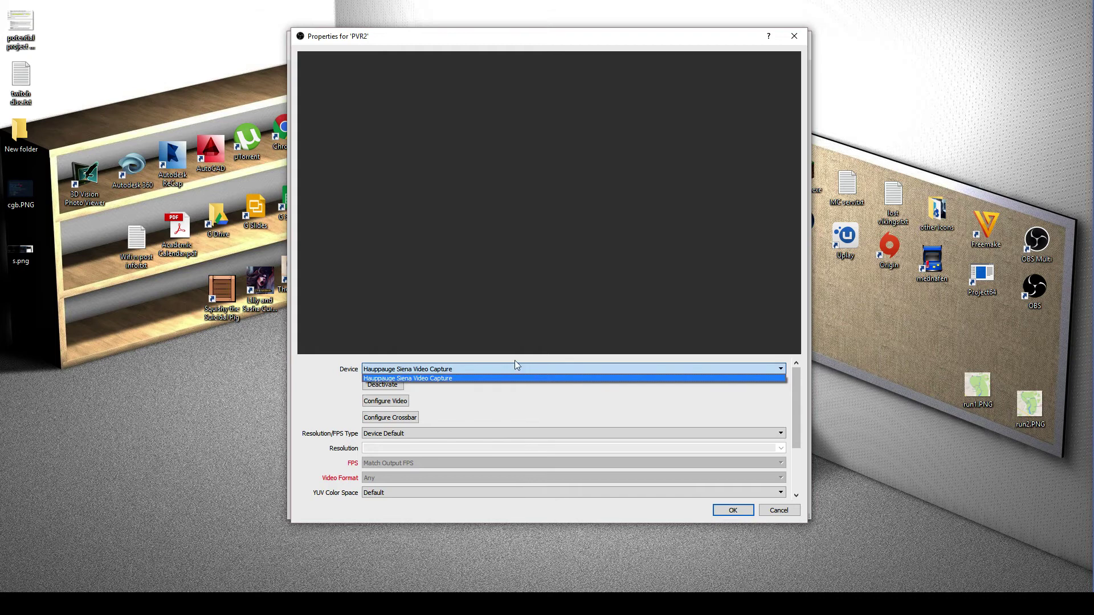
left_click(470, 379)
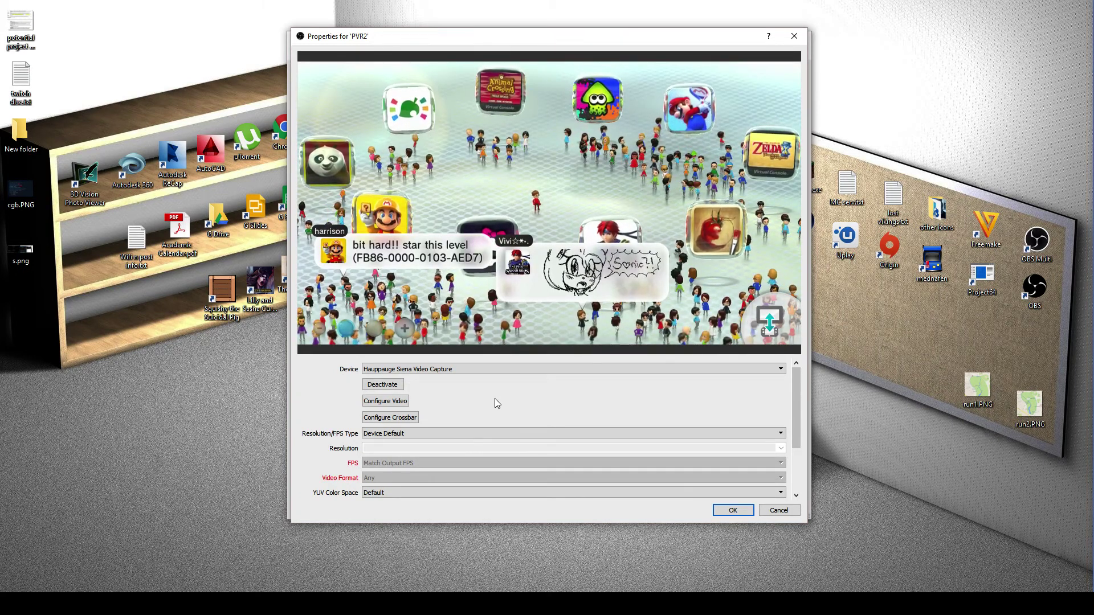
mouse_move(792, 397)
left_mouse_down()
mouse_move(796, 427)
mouse_move(796, 402)
left_mouse_up()
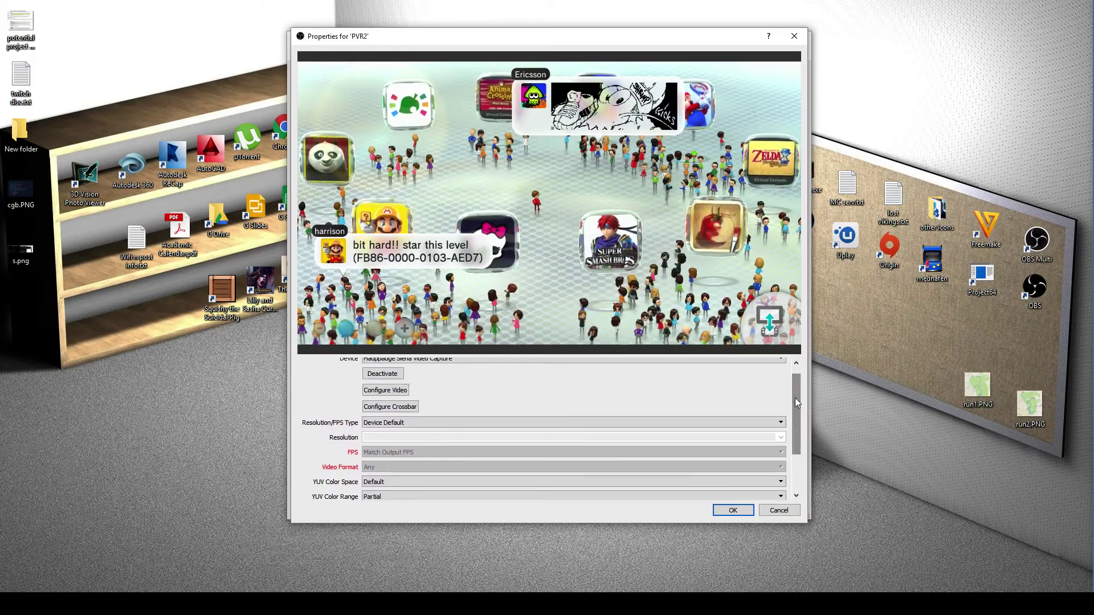
Try a Custom 720x480 resolution, then revert Resolution/FPS Type to Device Default
left_click(476, 423)
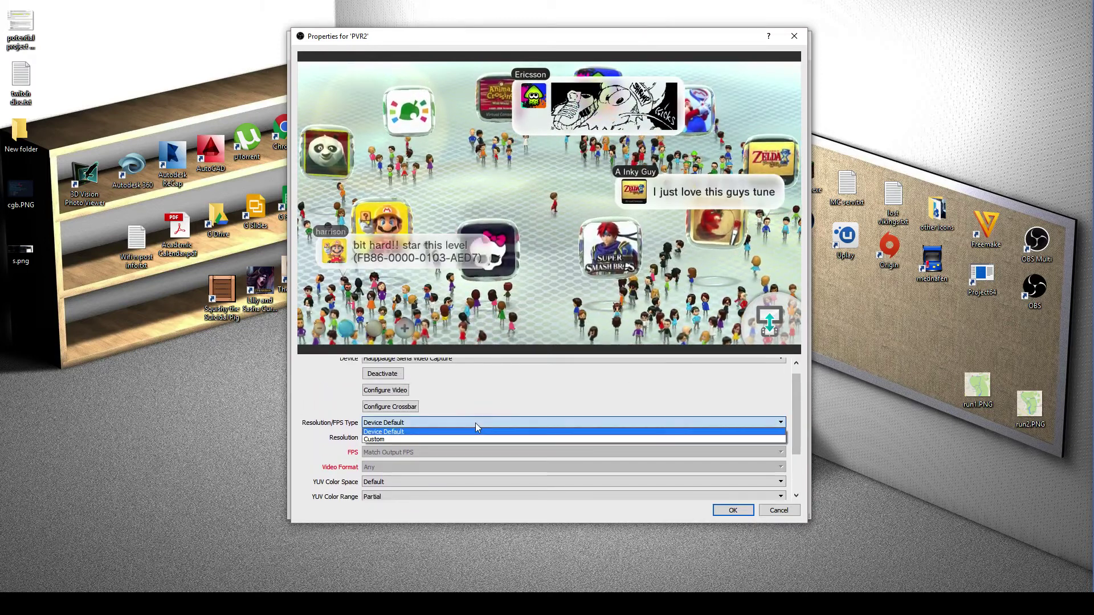
left_click(457, 439)
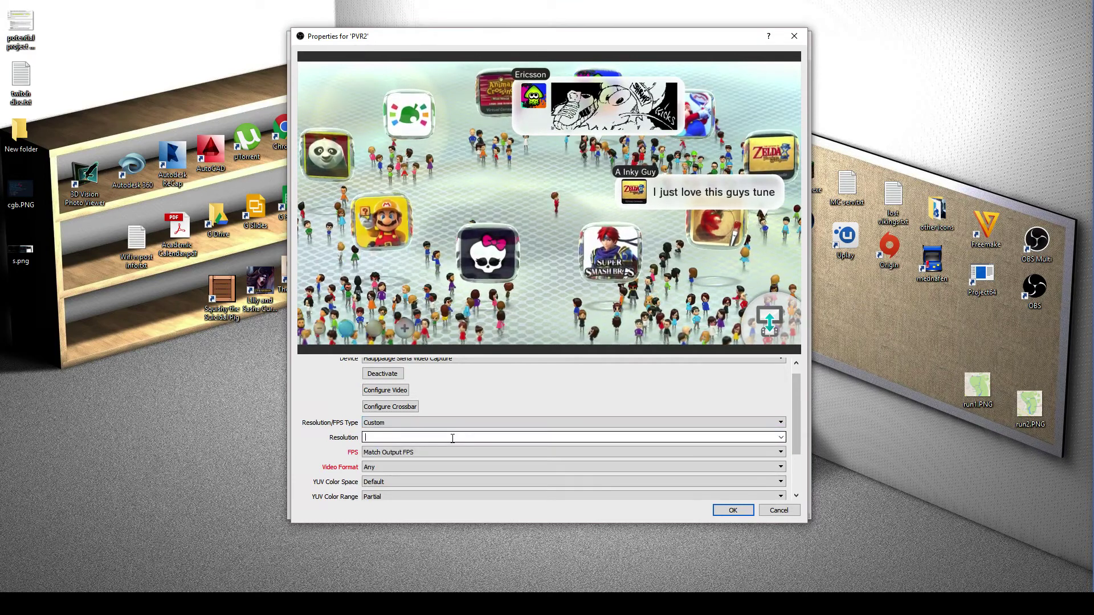
left_click(780, 437)
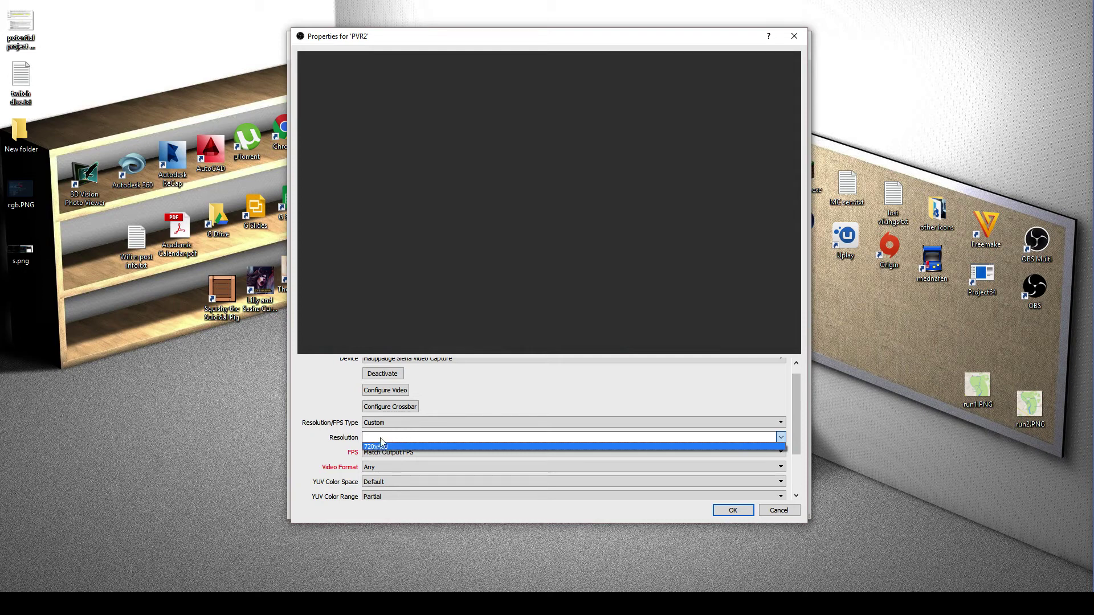
left_click(388, 438)
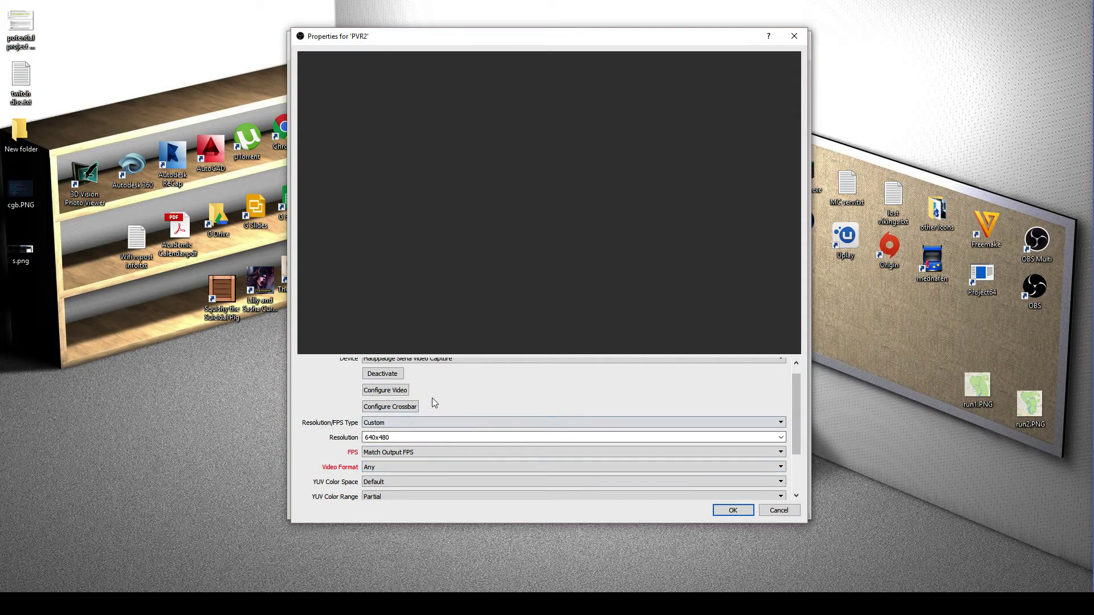
scroll(439, 400, "up", 1)
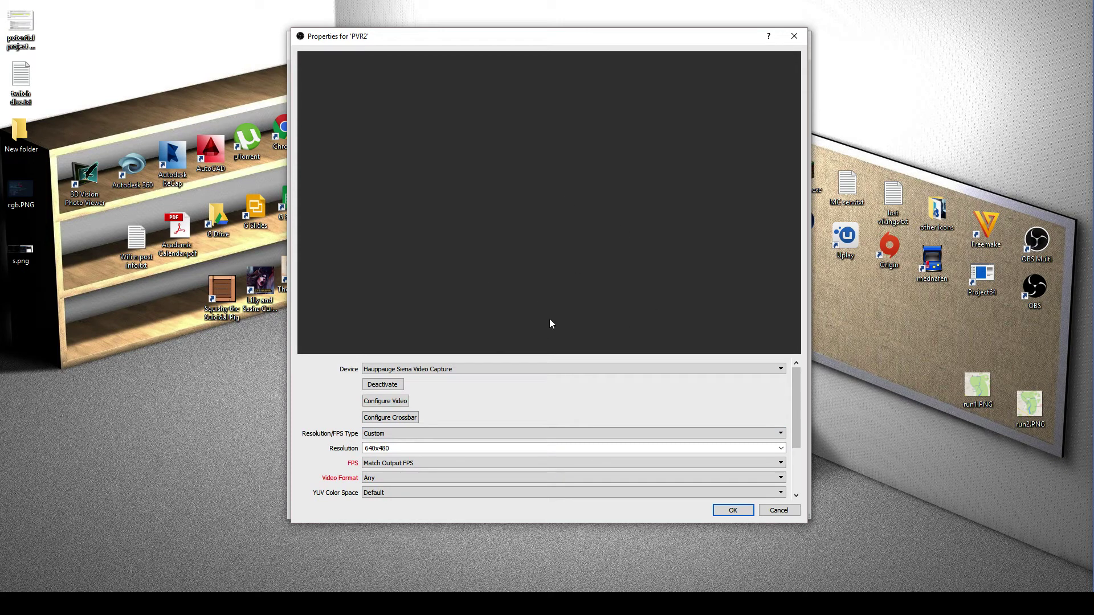
left_click(780, 449)
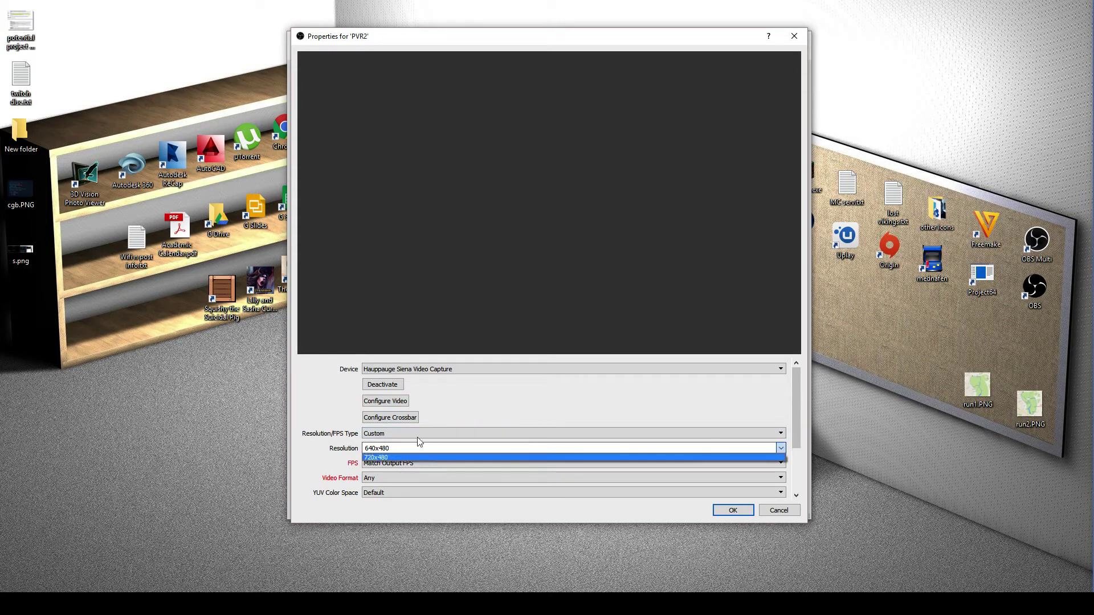
left_click(375, 458)
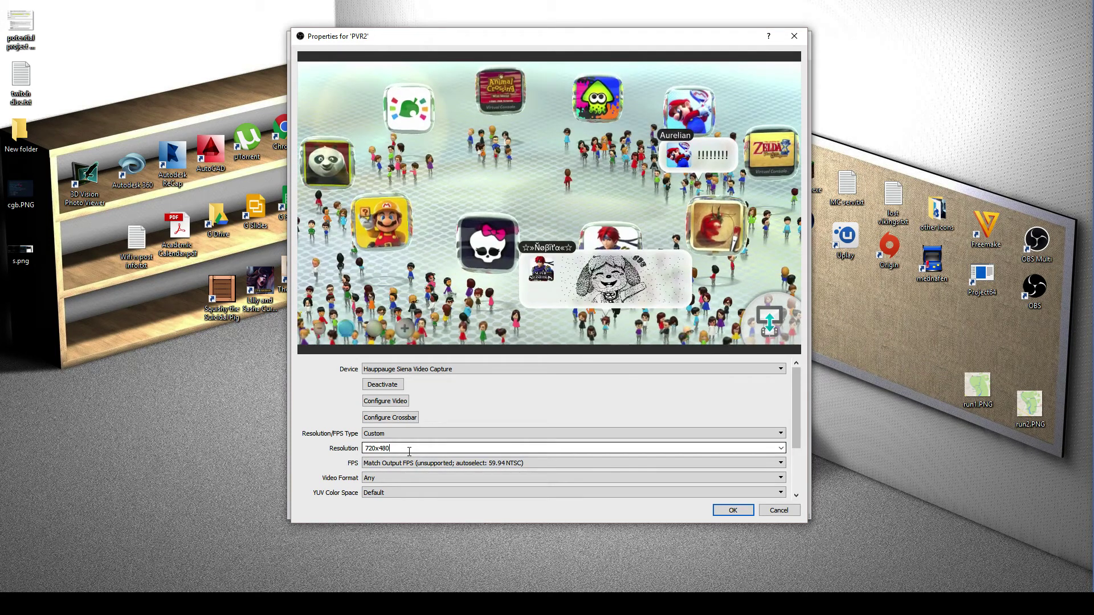
left_click(425, 434)
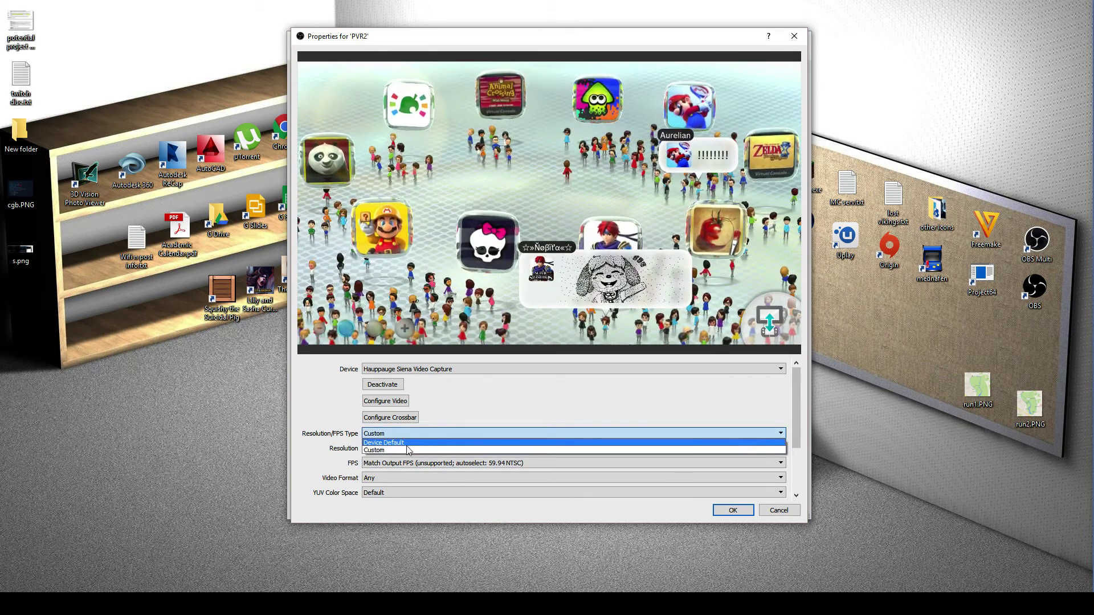
left_click(425, 456)
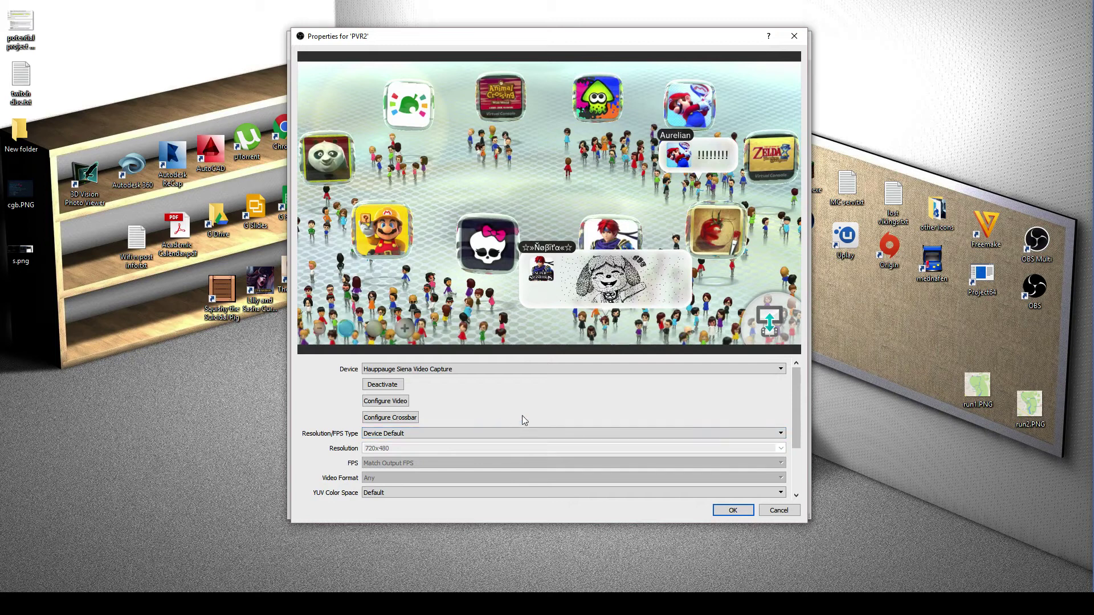
Keep Capture audio only and Auto-Detect buffering, then apply the PVR2 settings
left_click_drag(618, 40, 608, 39)
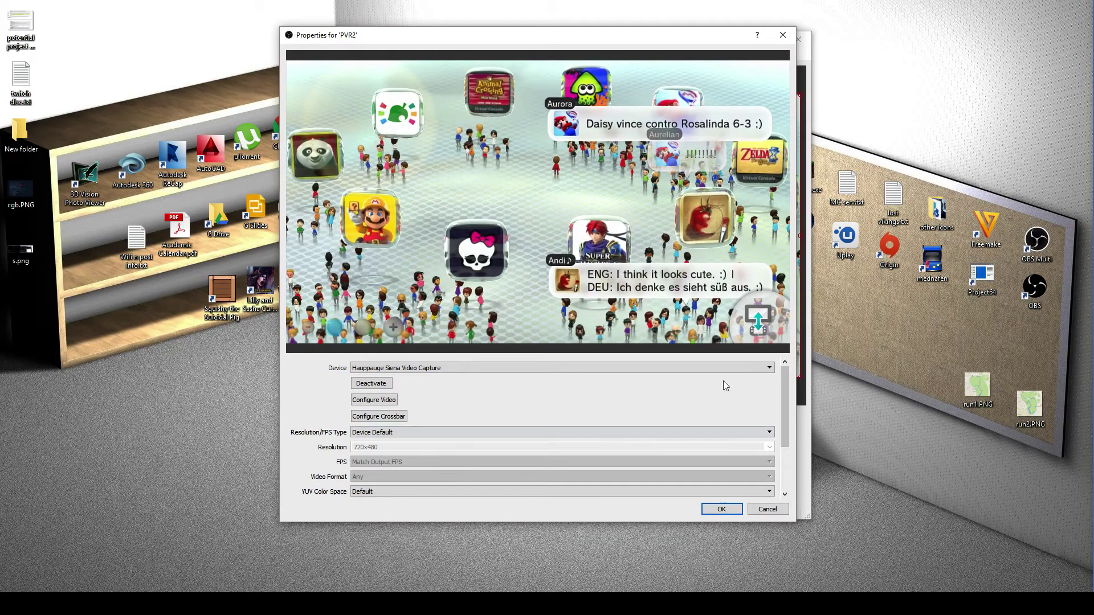
left_click_drag(782, 389, 795, 464)
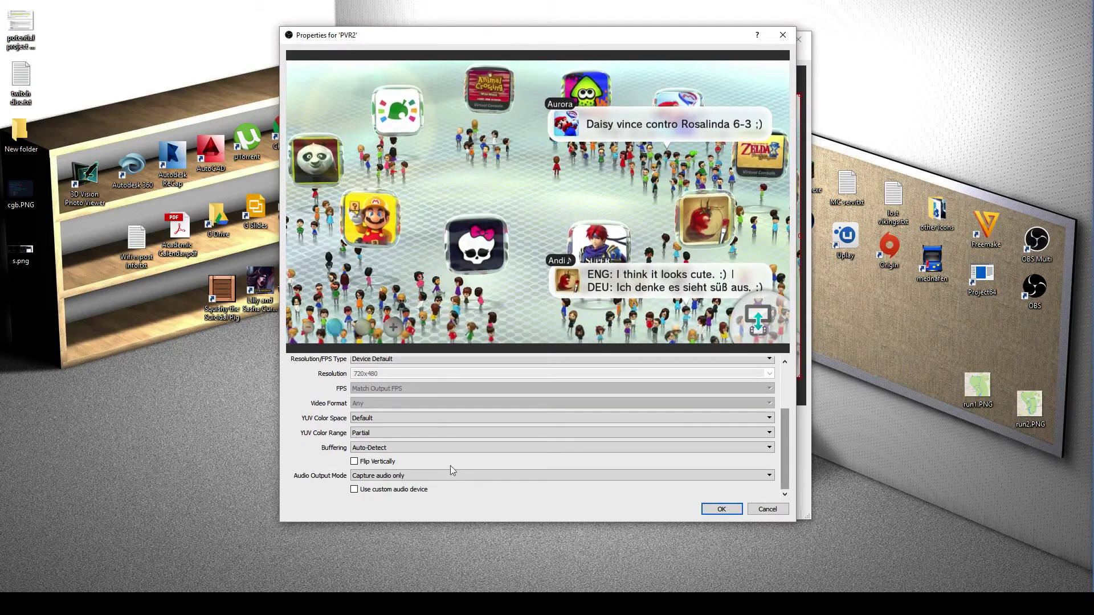
left_click(414, 475)
left_click(414, 483)
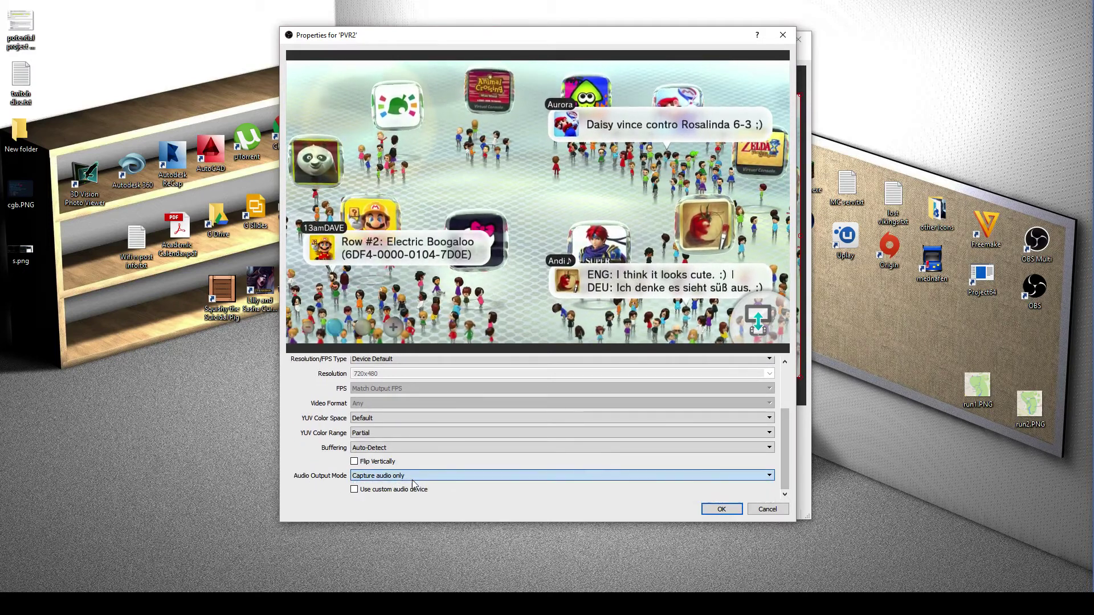
left_click(414, 476)
left_click(418, 476)
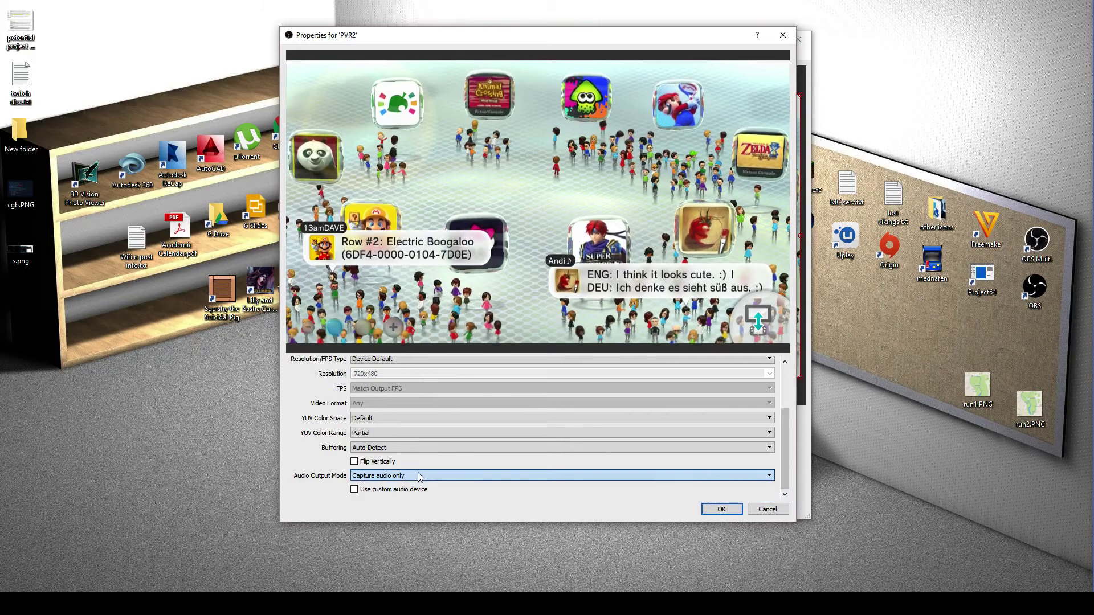
left_click(388, 448)
left_click(388, 446)
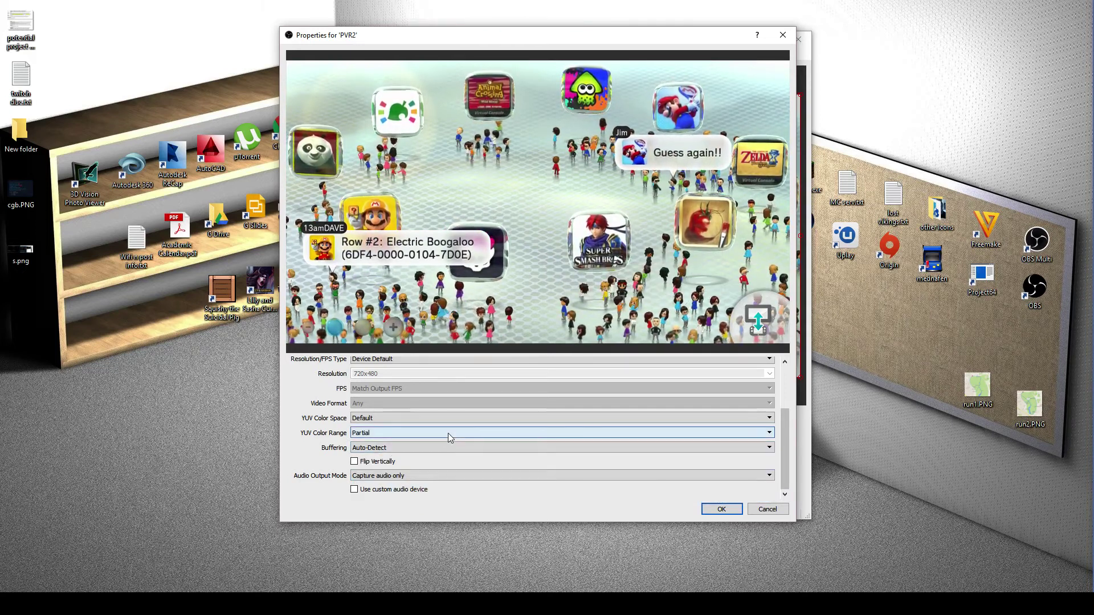
left_click(721, 510)
left_click(477, 479)
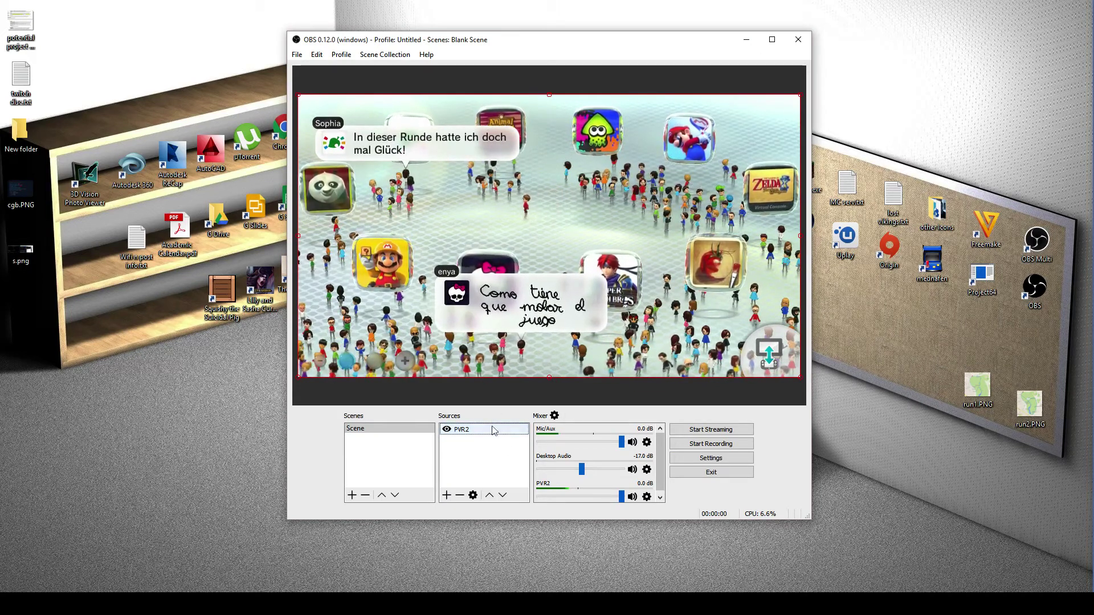
Open the PVR2 filters window and place it beside the main window
right_click(476, 431)
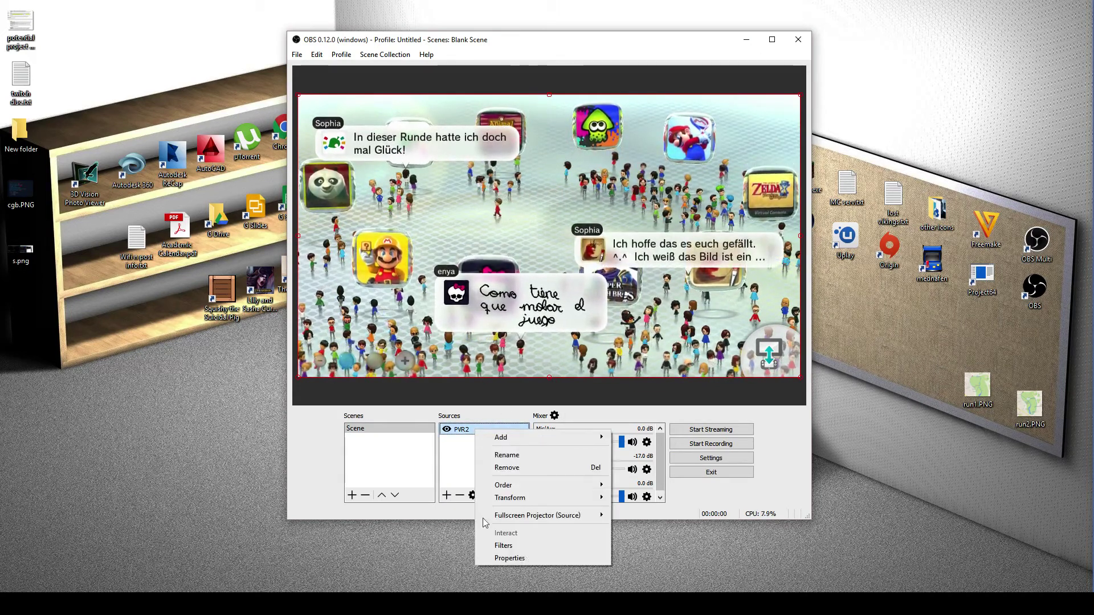
left_click(537, 546)
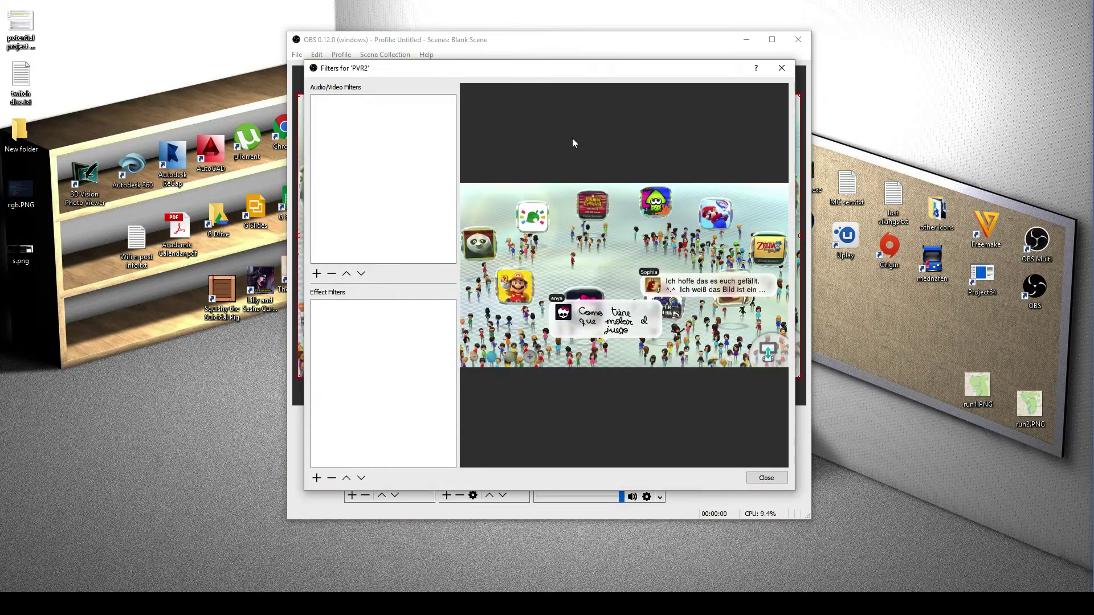
left_click_drag(481, 73, 879, 103)
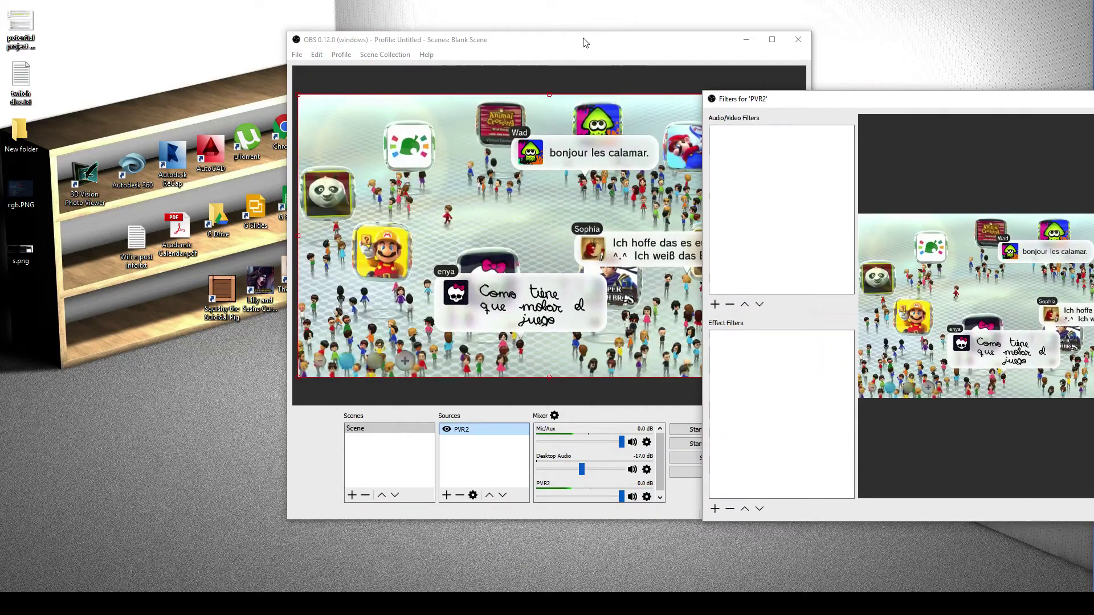
left_click_drag(584, 42, 301, 37)
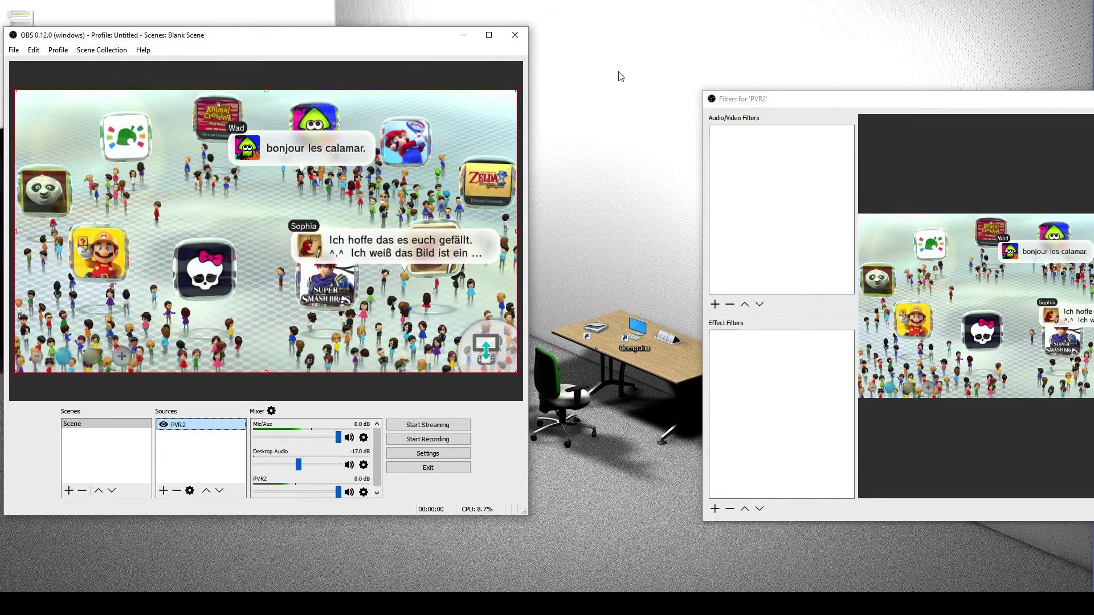
left_click_drag(761, 101, 591, 62)
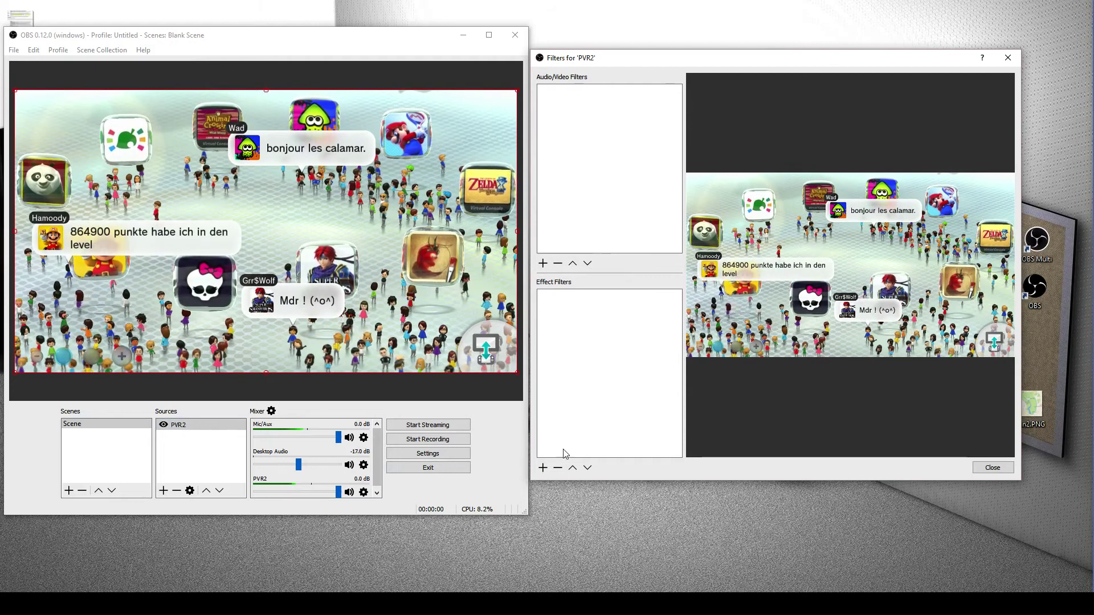
Add a Chroma Key filter, adjust its similarity and spill reduction, then remove it
left_click(543, 467)
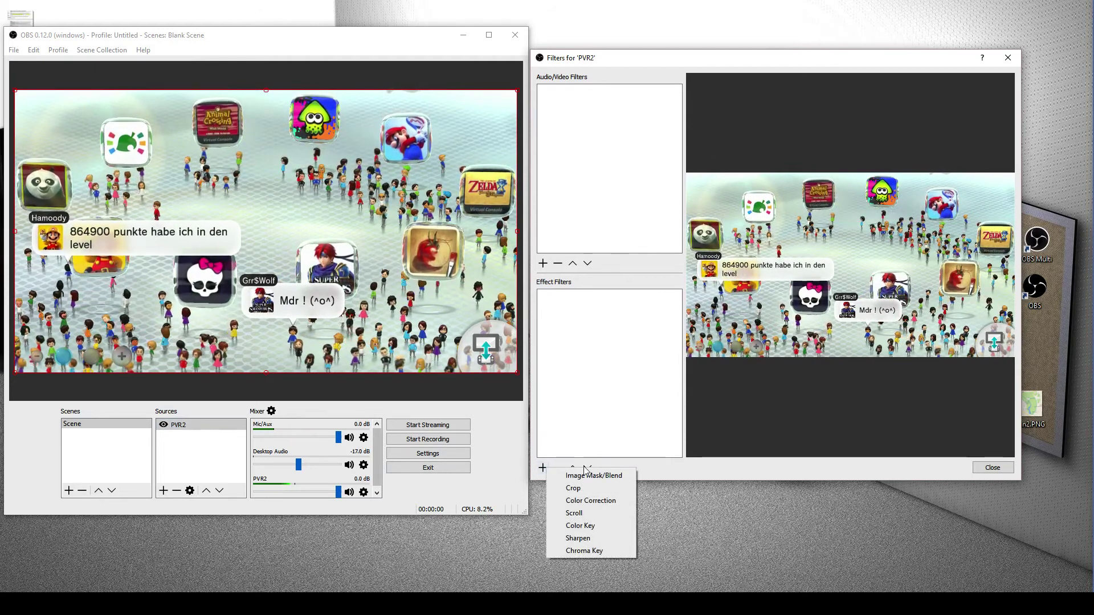
left_click(595, 551)
key("Return")
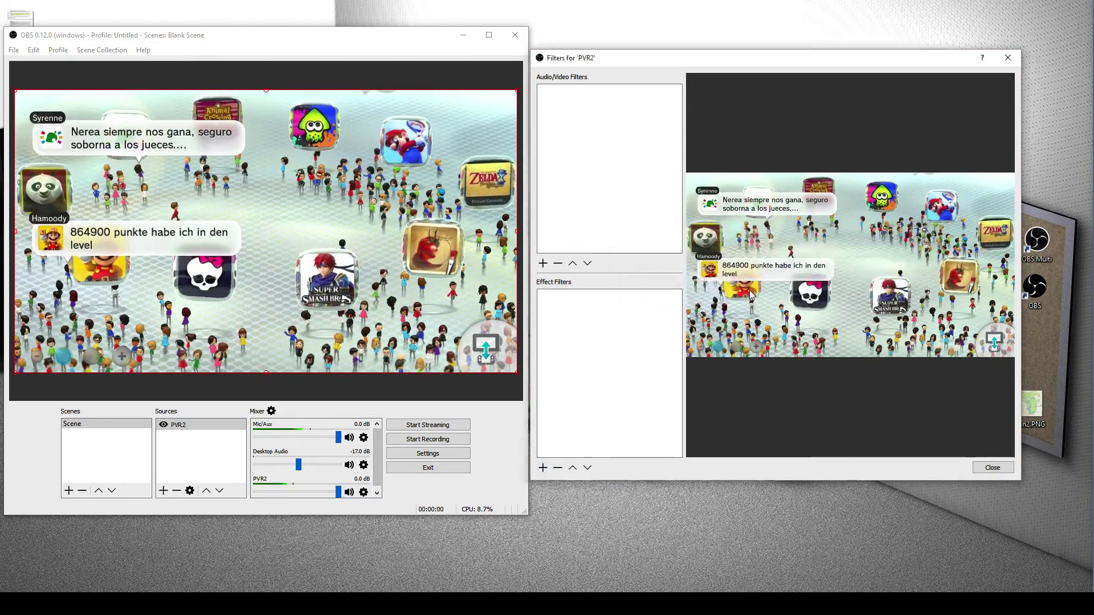
mouse_move(866, 340)
left_mouse_down()
mouse_move(897, 342)
mouse_move(863, 341)
left_mouse_up()
left_click_drag(809, 374, 853, 365)
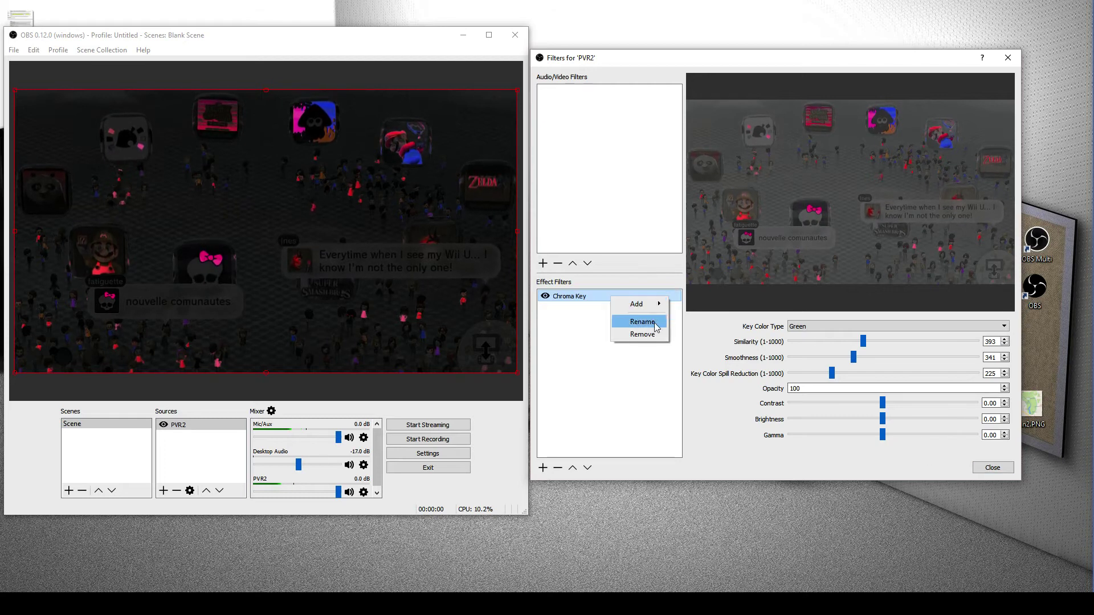
left_click(653, 334)
key("Return")
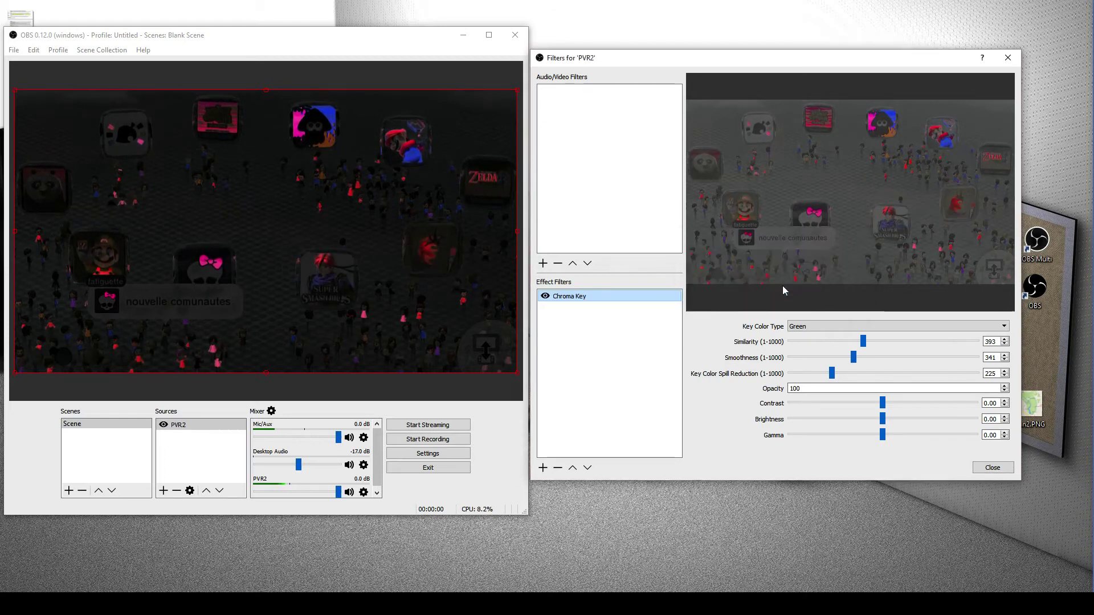
Add a Video Delay (Async) filter to PVR2 with its default name
left_click(543, 468)
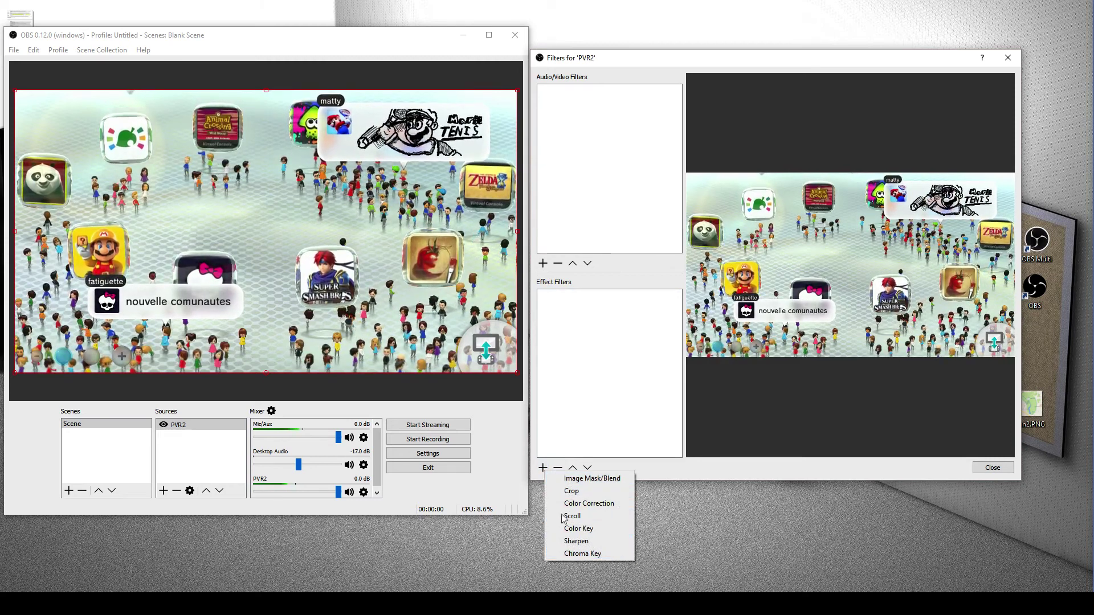
left_click(573, 350)
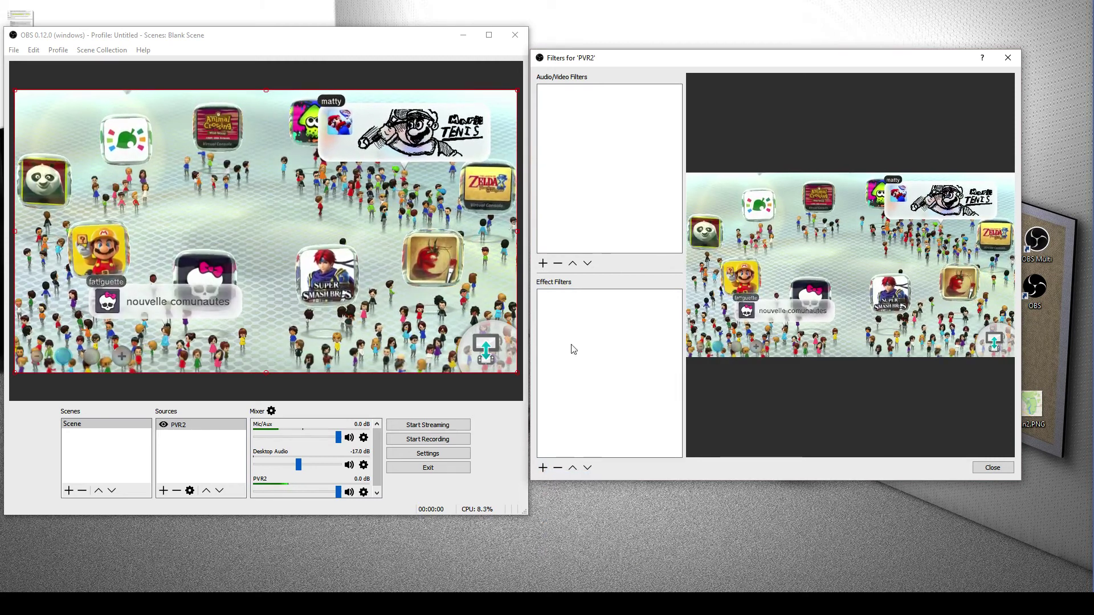
left_click(544, 264)
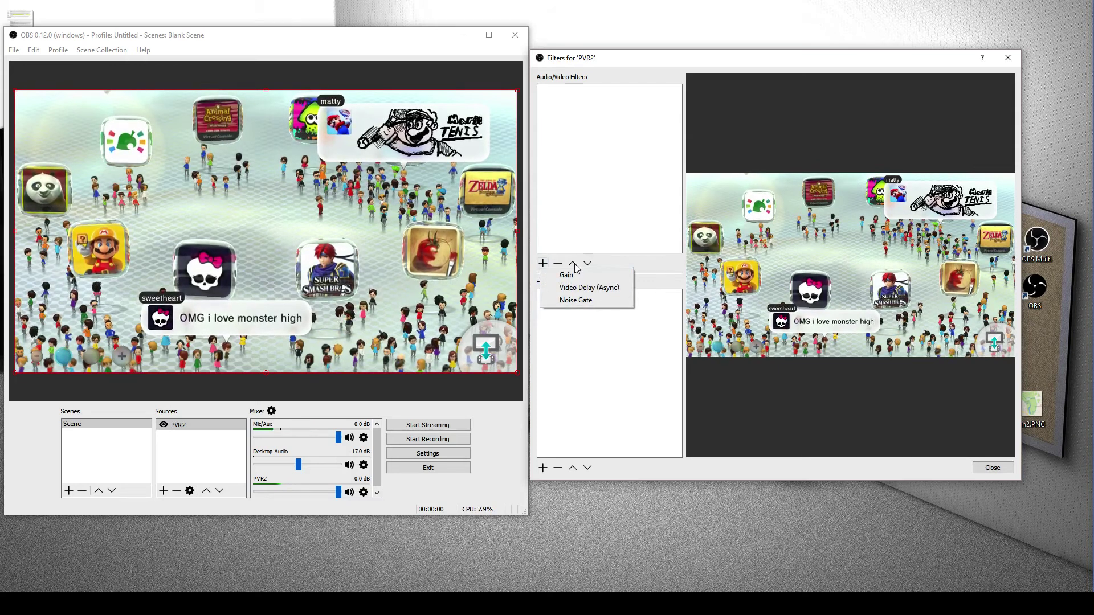
left_click(579, 291)
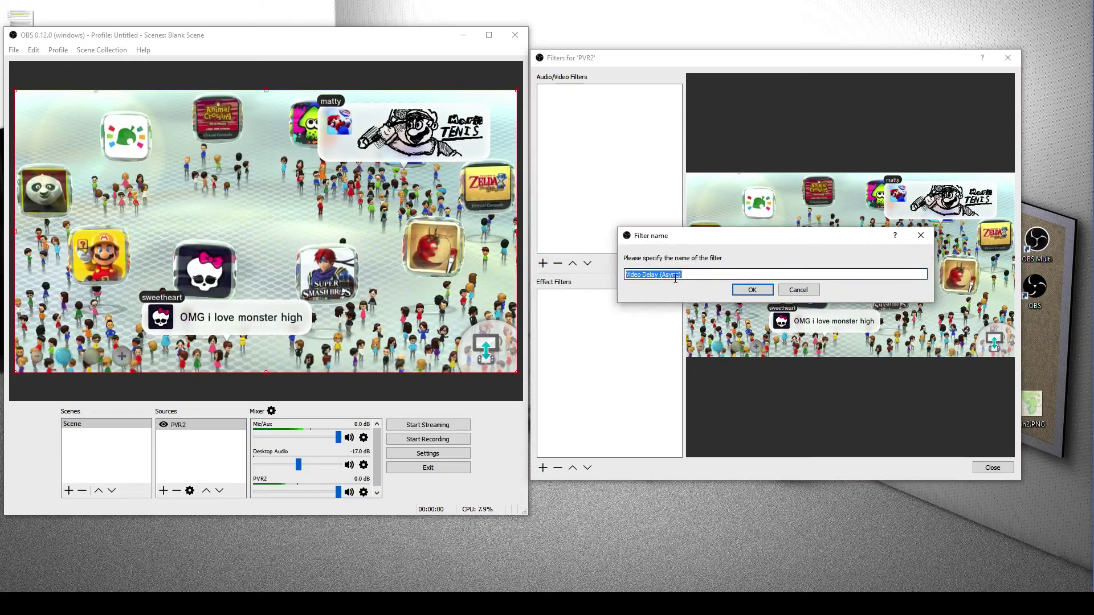
left_click(752, 290)
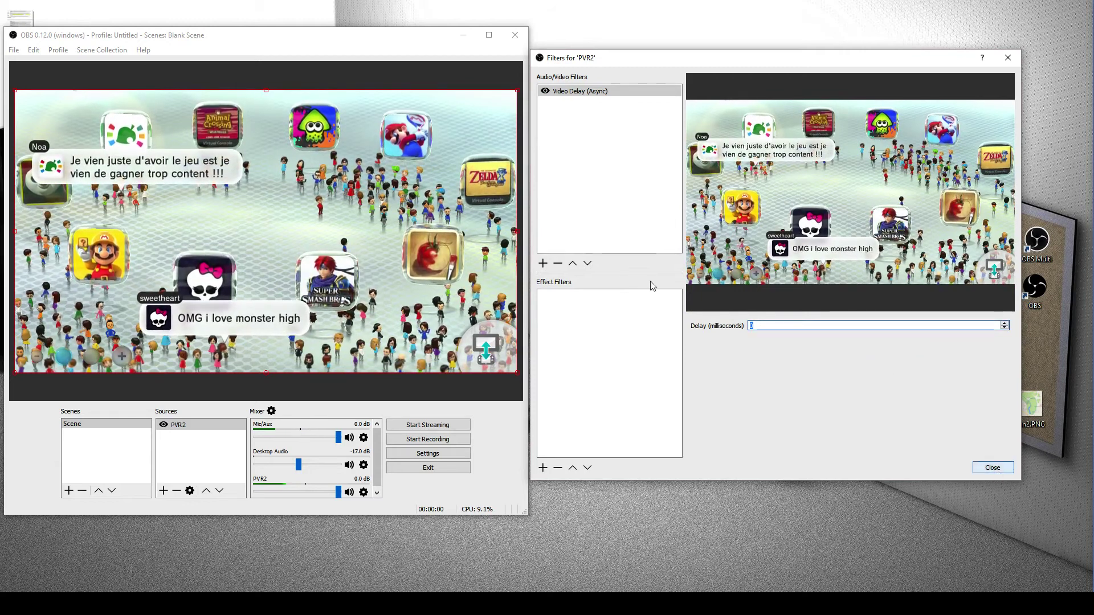
Remove the Video Delay (Async) filter and confirm the removal
right_click(583, 94)
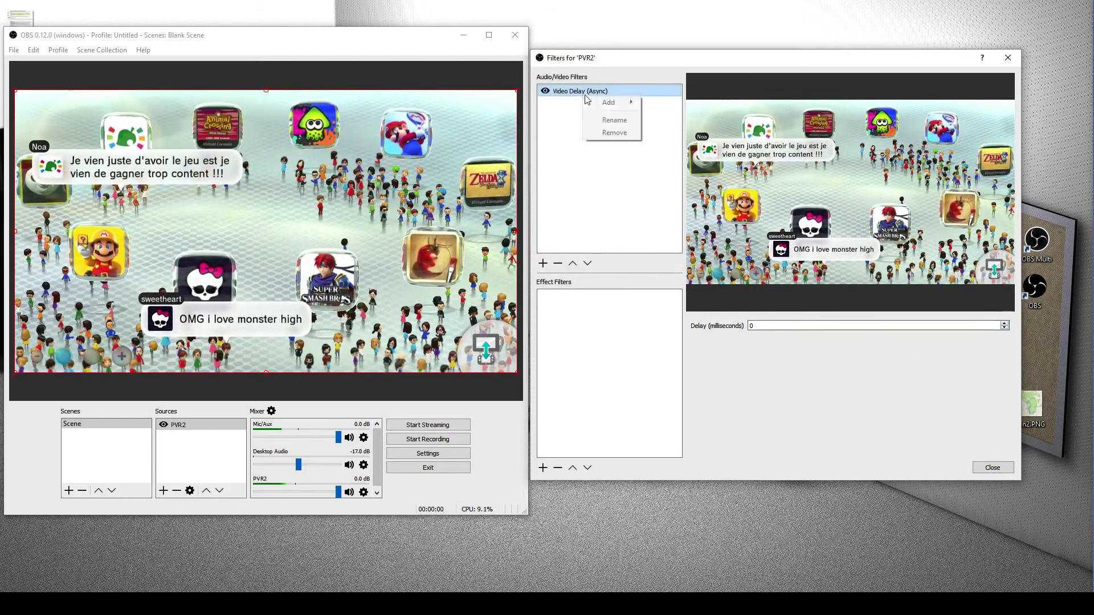
left_click(611, 132)
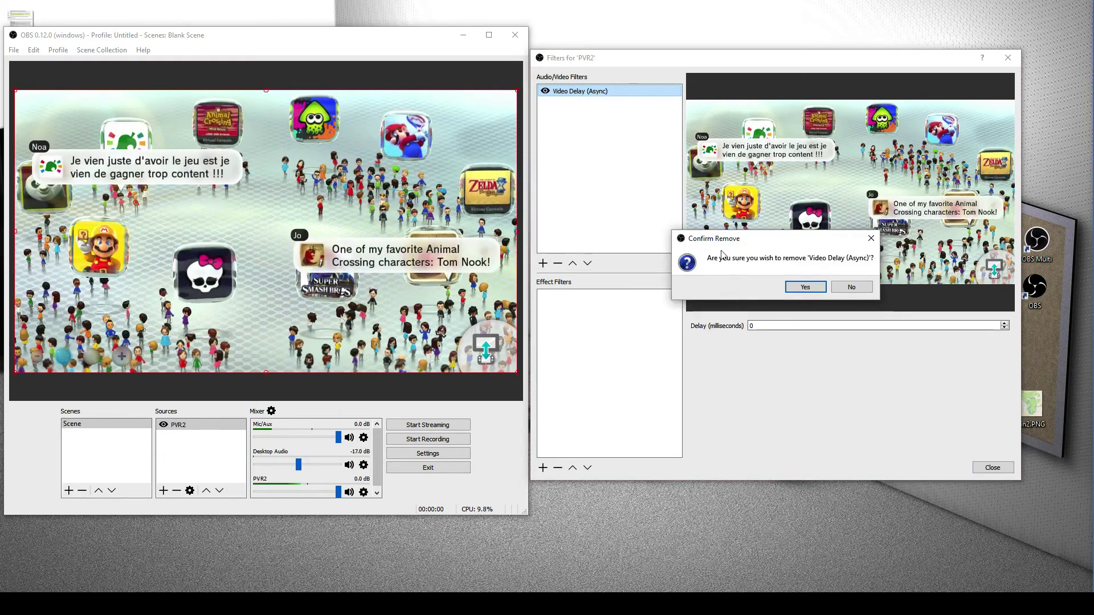
left_click(803, 285)
Close the PVR2 filters window and move OBS toward the screen centre
left_click(993, 467)
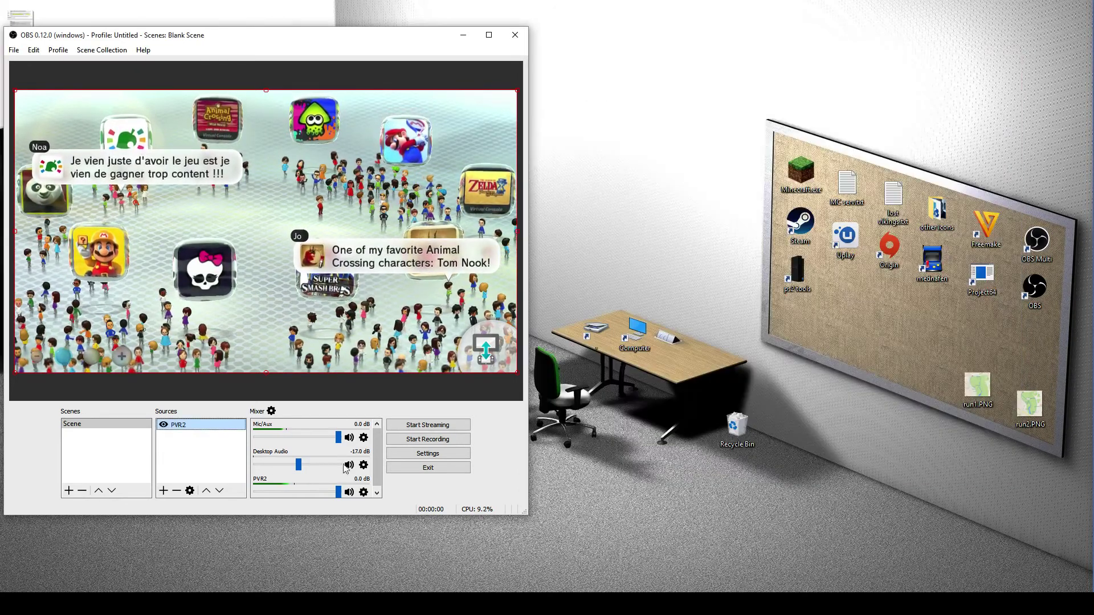
left_click_drag(371, 37, 597, 57)
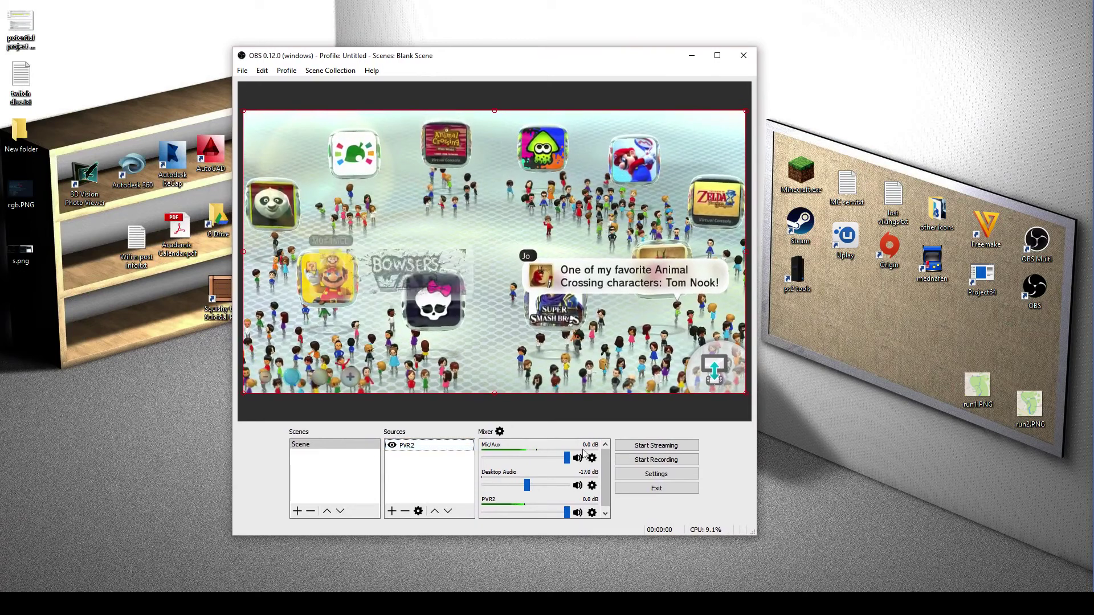
scroll(605, 490, "down", 1)
scroll(607, 496, "up", 1)
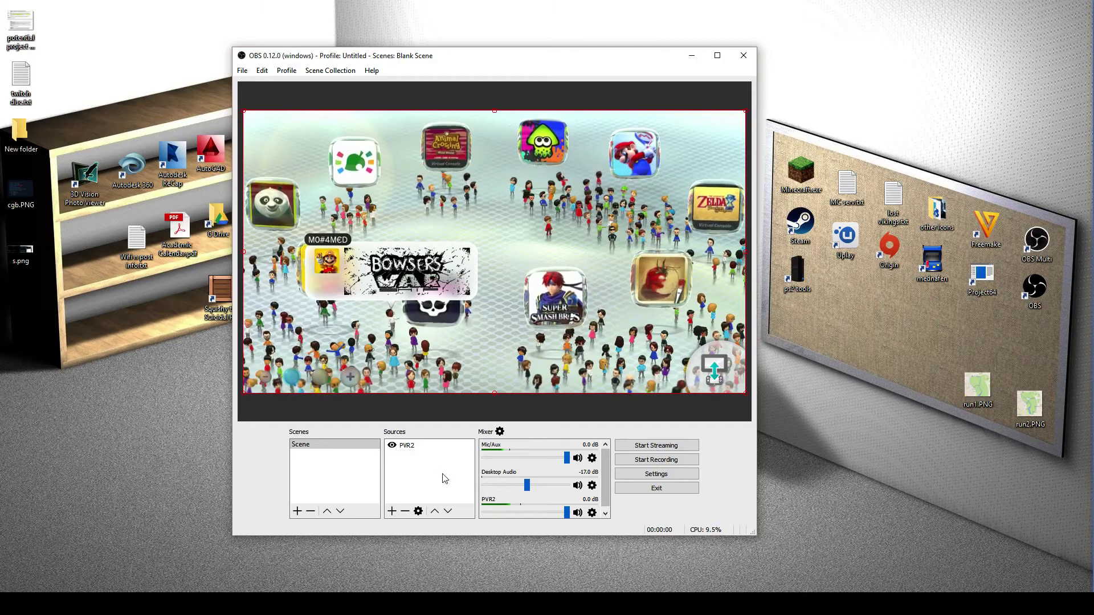
Add an Audio Input Capture source named Audio Input Capture, keeping the Default device
left_click(392, 511)
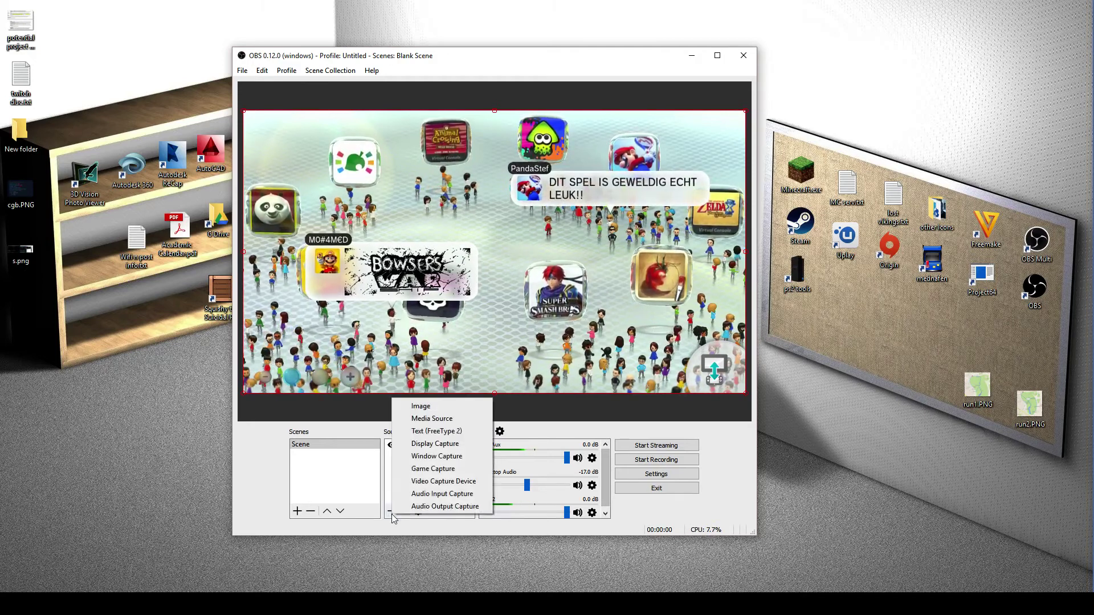
left_click(433, 494)
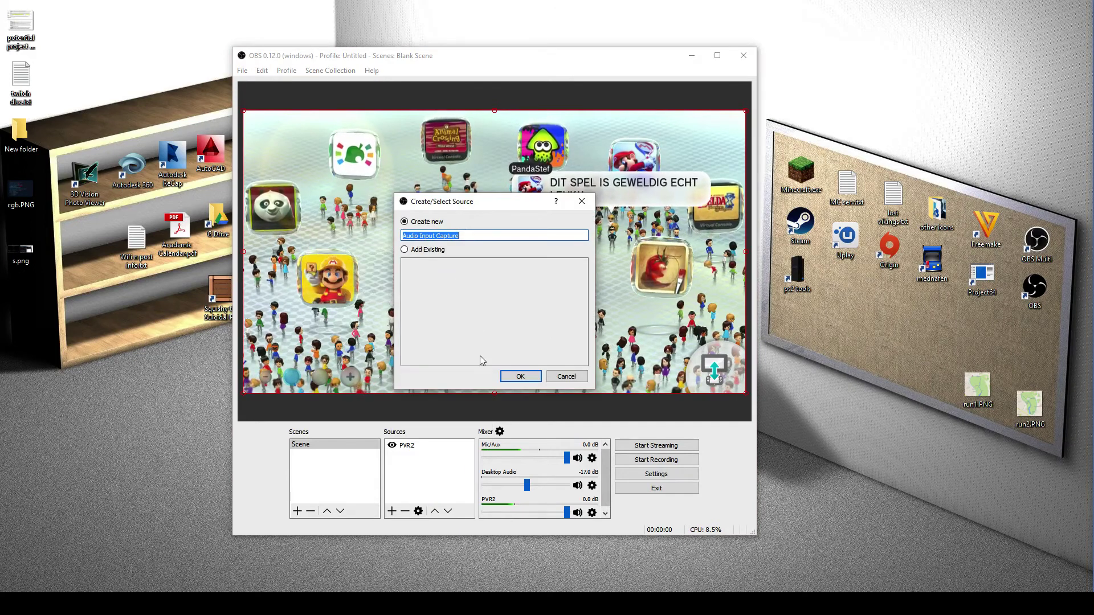
left_click(513, 378)
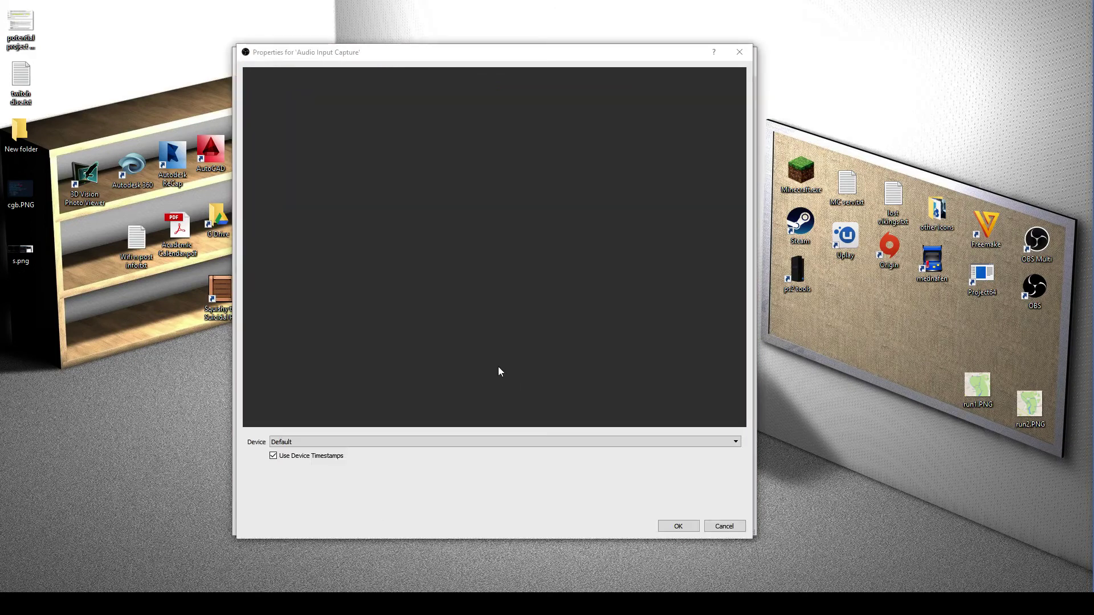
left_click(446, 441)
left_click(719, 530)
left_click(719, 530)
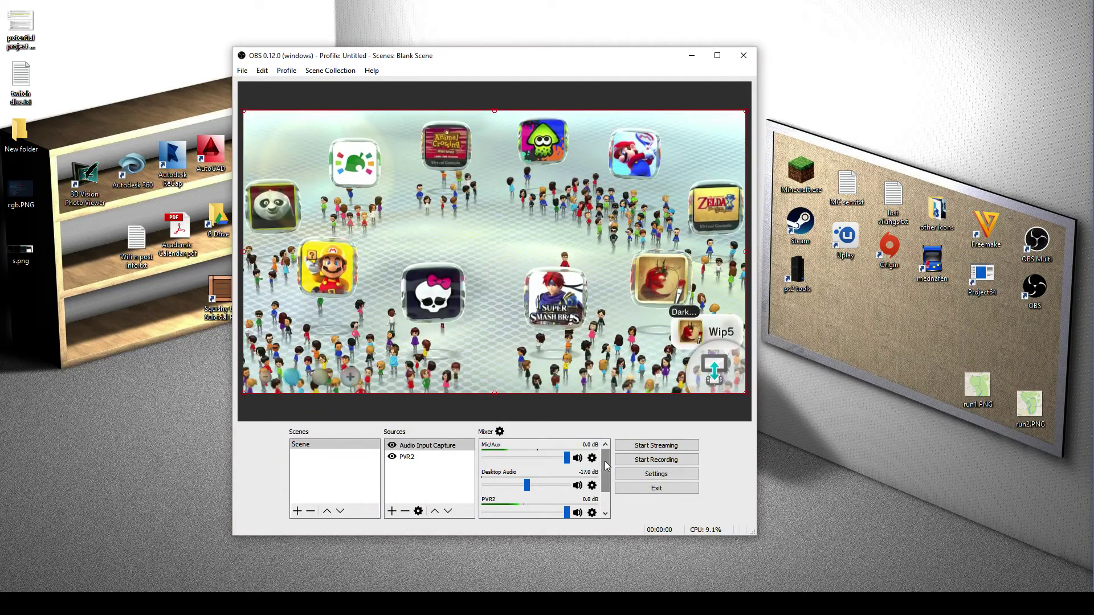
Lower the PVR2 mixer volume to -49.4 dB and mute Mic/Aux
scroll(607, 494, "down", 2)
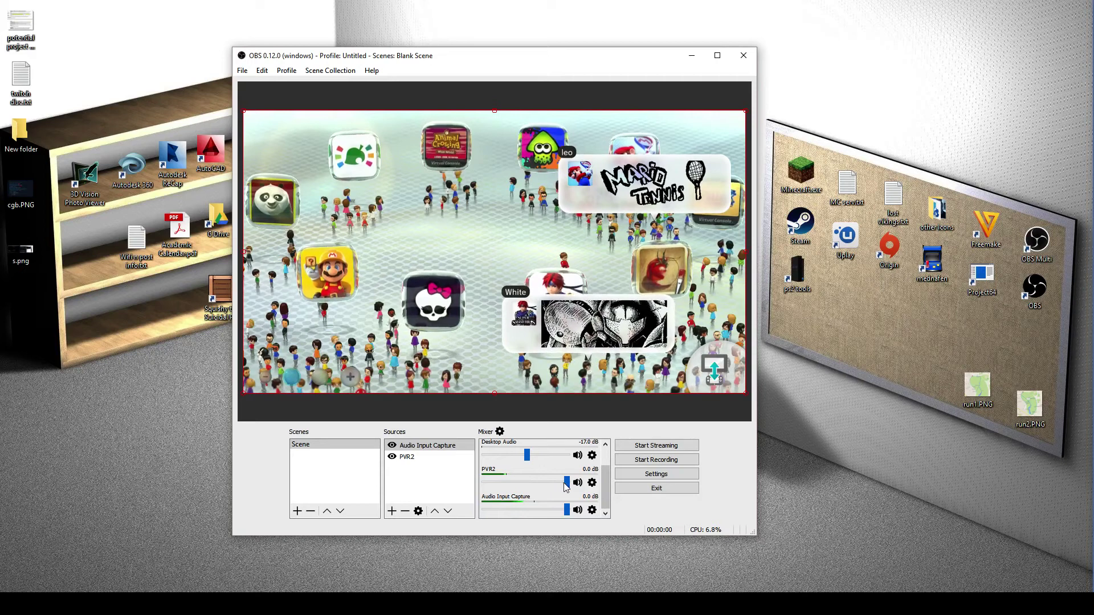
left_click_drag(566, 483, 497, 487)
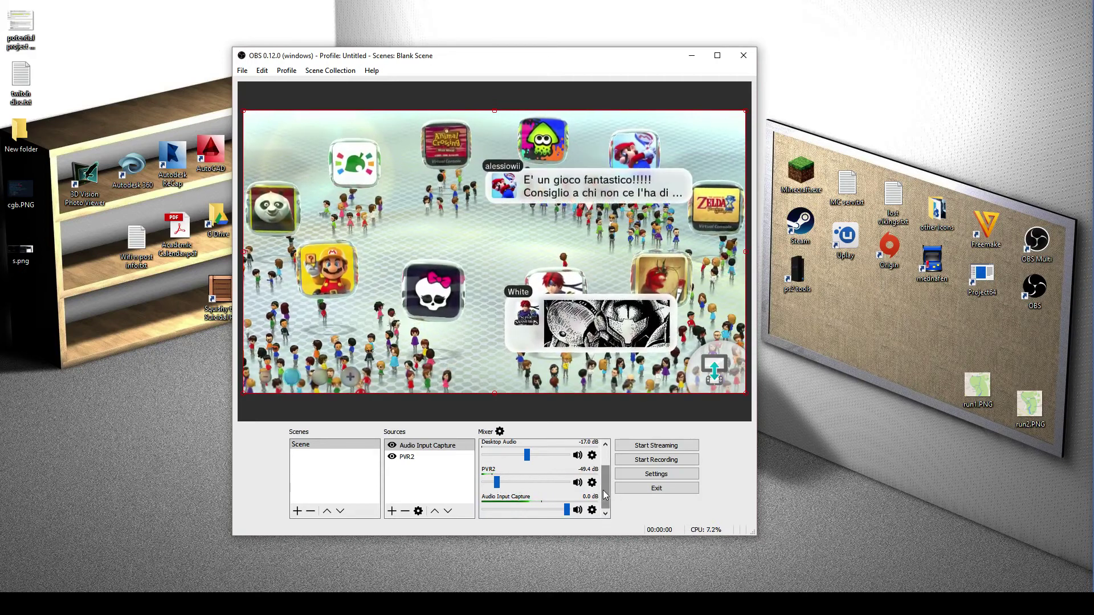
scroll(605, 481, "up", 1)
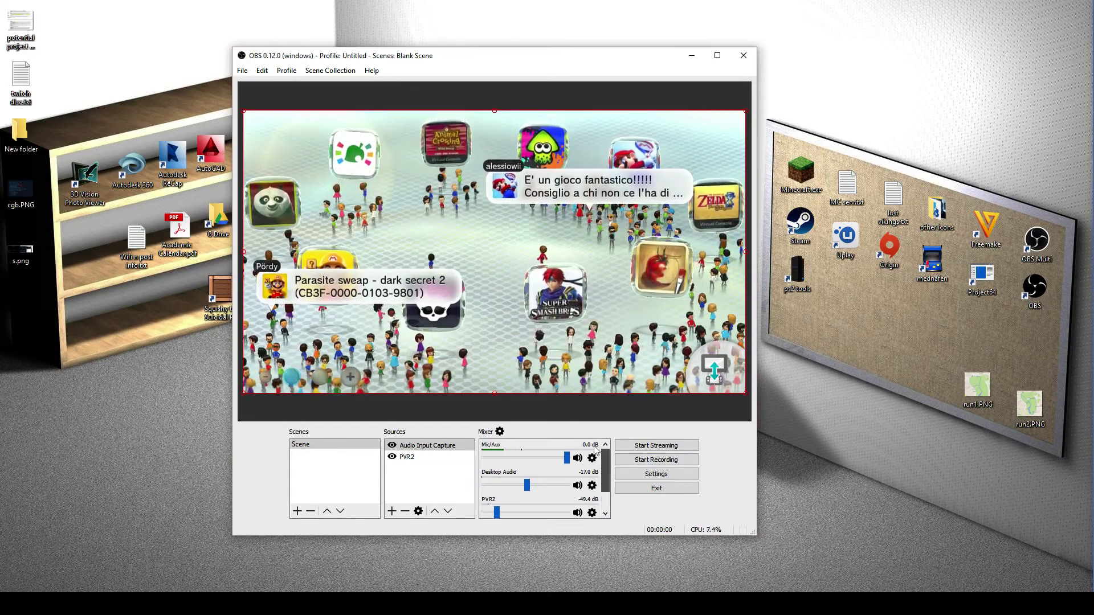
left_click(578, 458)
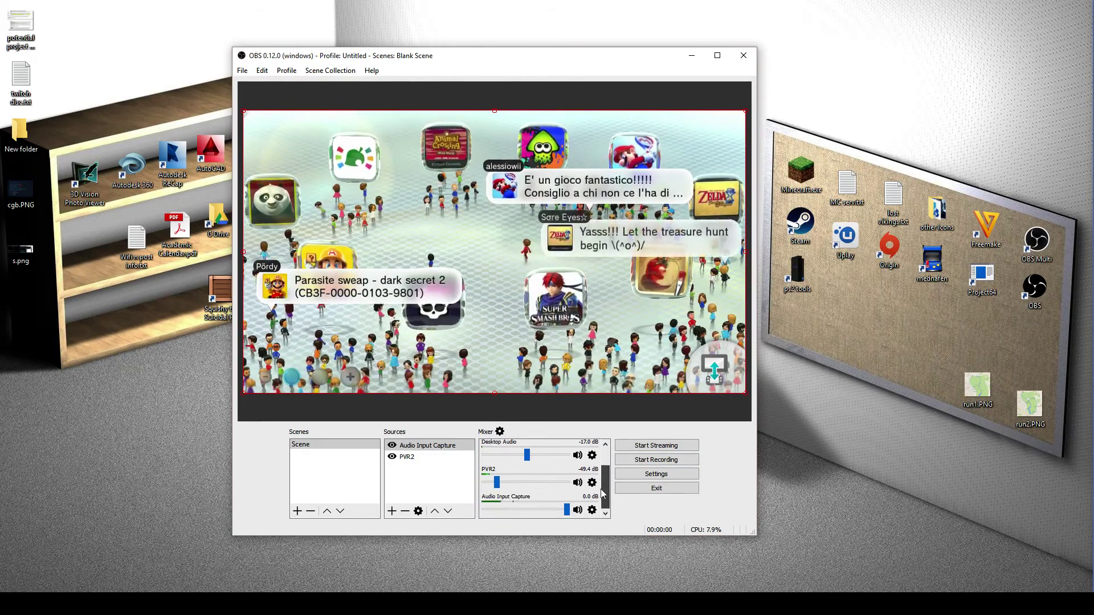
scroll(533, 485, "down", 2)
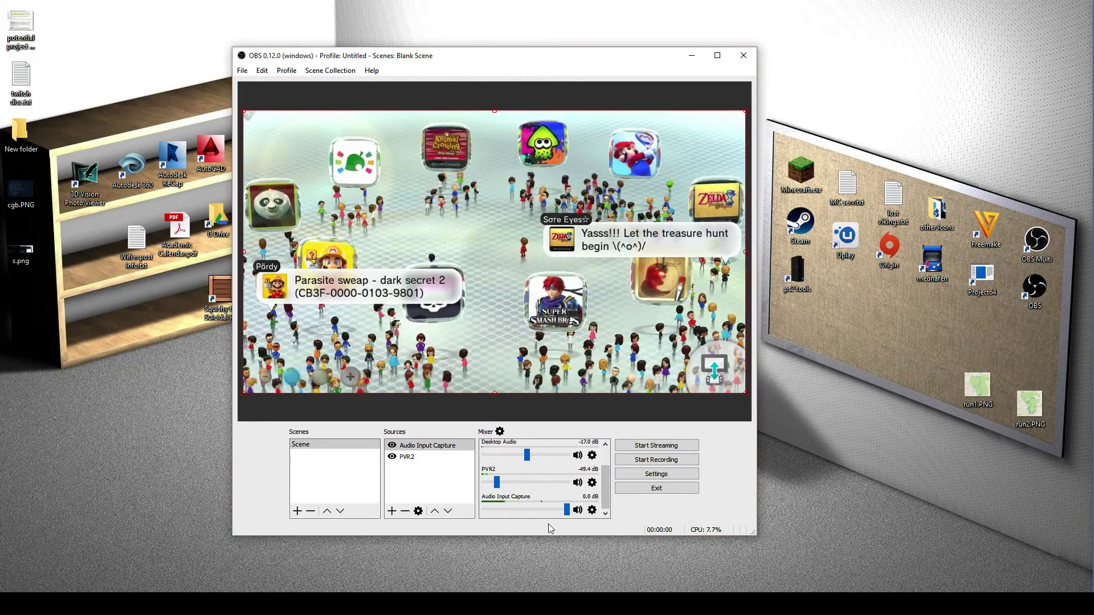
Open and close the Audio Input Capture filters without adding any, then deselect PVR2
left_click(592, 511)
left_click(610, 521)
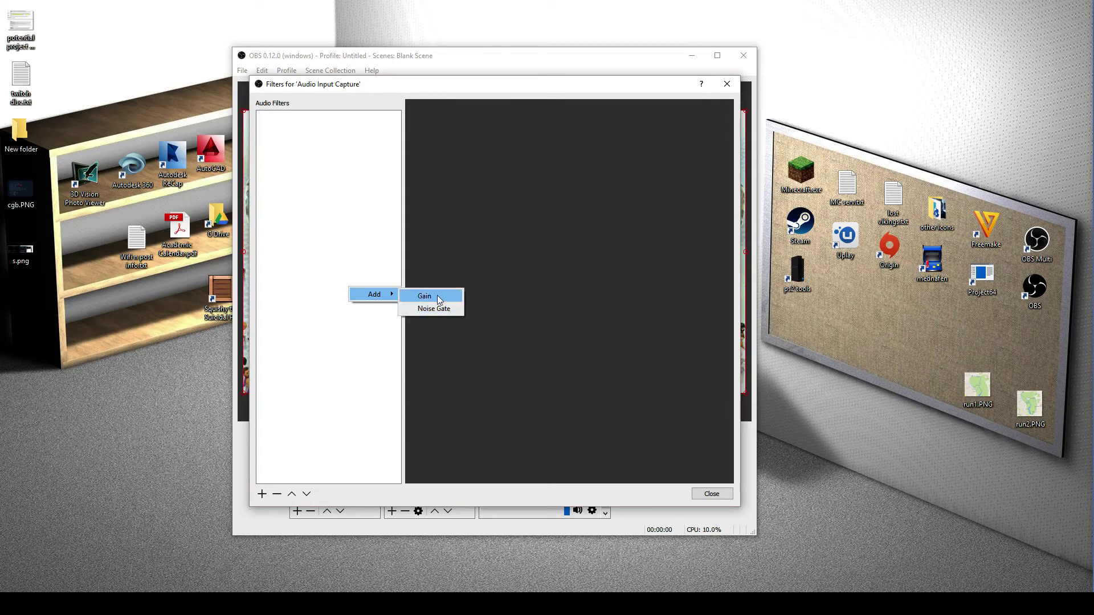
left_click(371, 348)
left_click(728, 85)
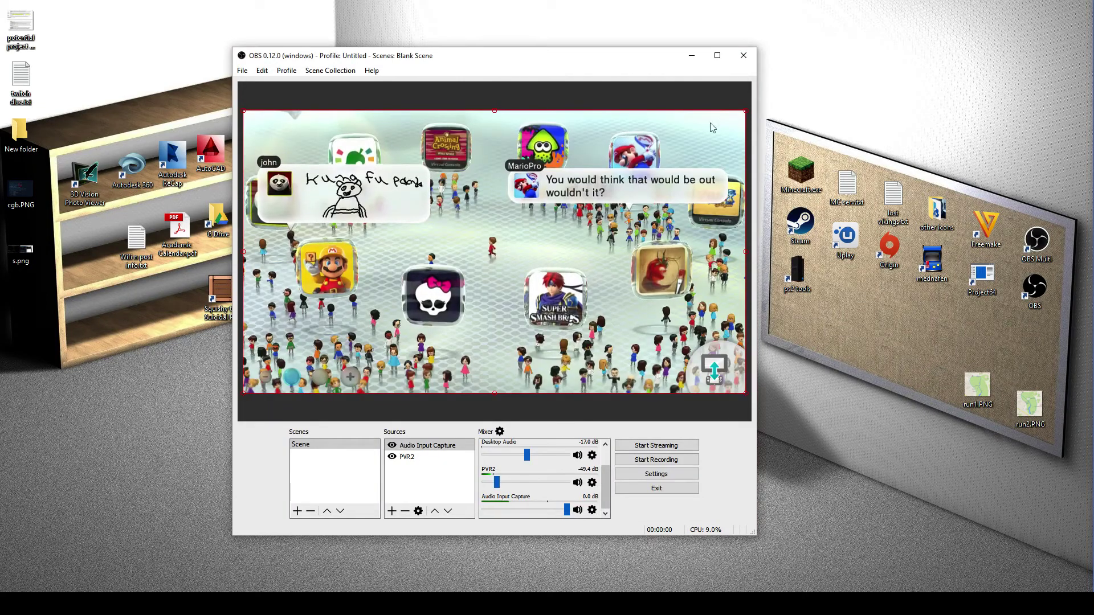
left_click_drag(602, 479, 611, 453)
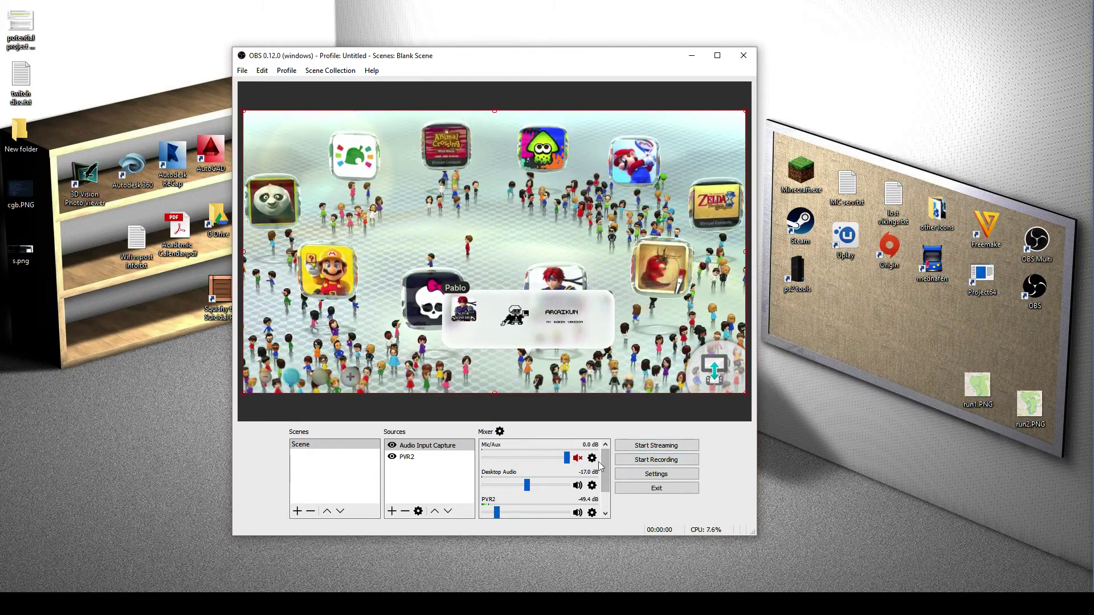
left_click(512, 410)
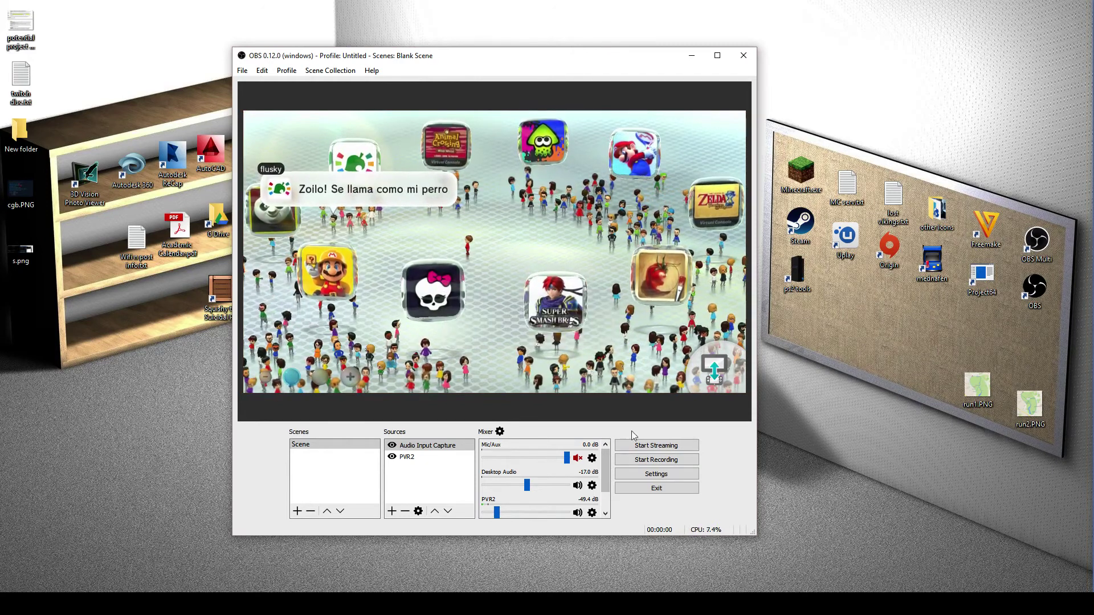
In Advanced Audio Properties, take PVR2 off track 4 and Audio Input Capture off track 3
left_click(500, 432)
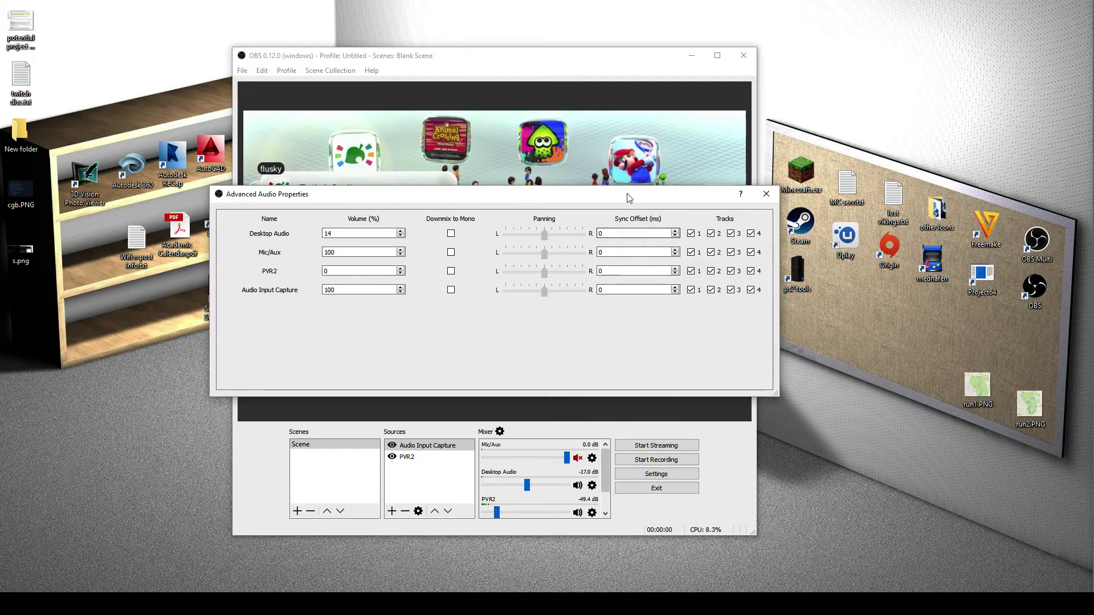
left_click_drag(628, 197, 648, 197)
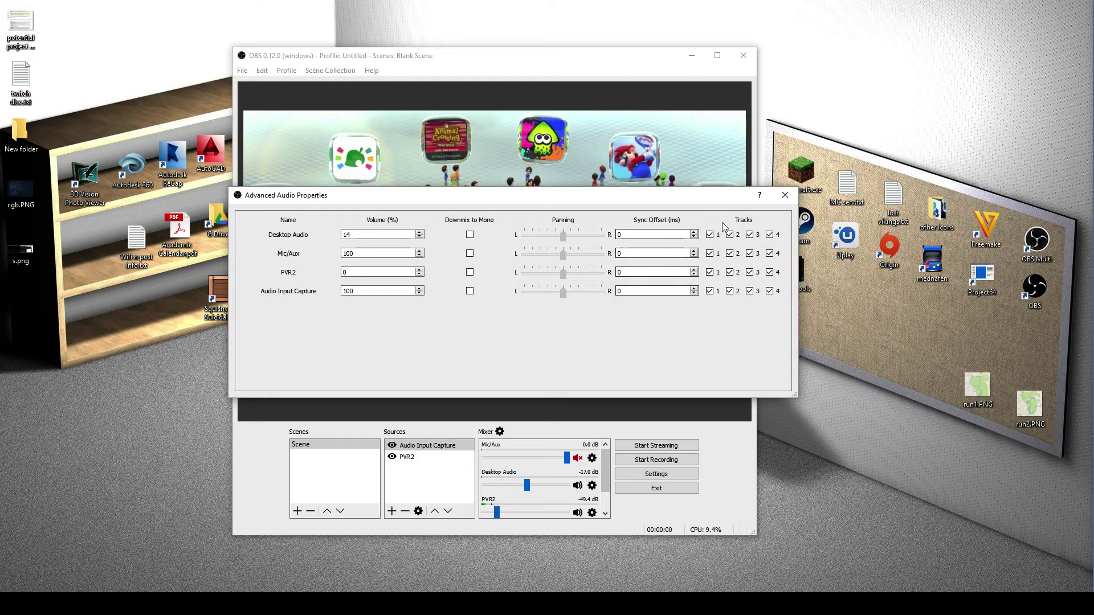
left_click(770, 272)
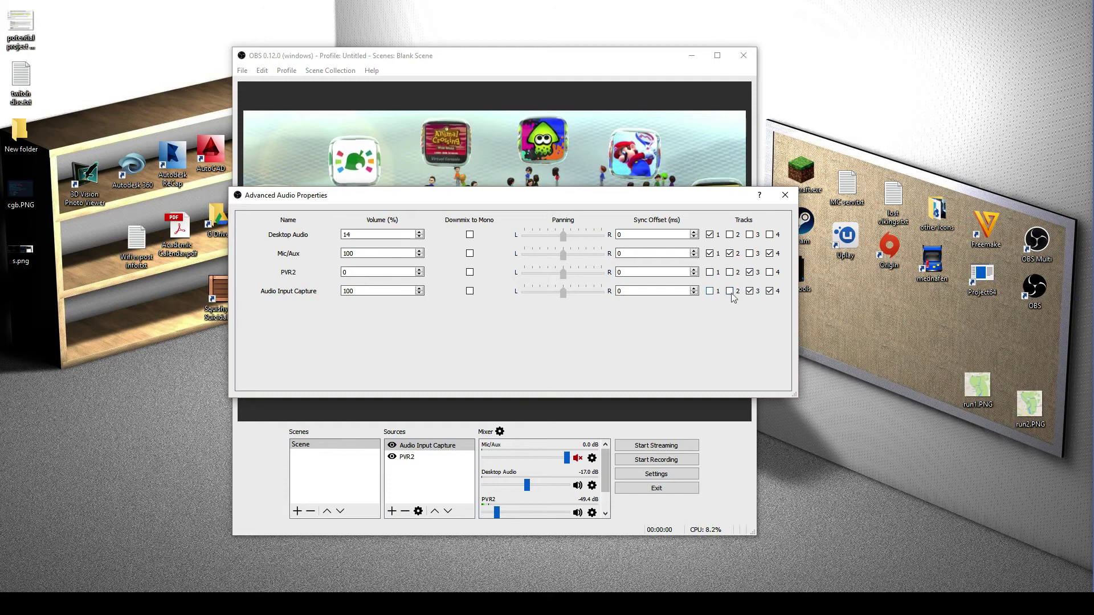
left_click(749, 292)
Raise the Audio Input Capture sync offset to 32 ms and close the dialog
left_click_drag(468, 200, 532, 223)
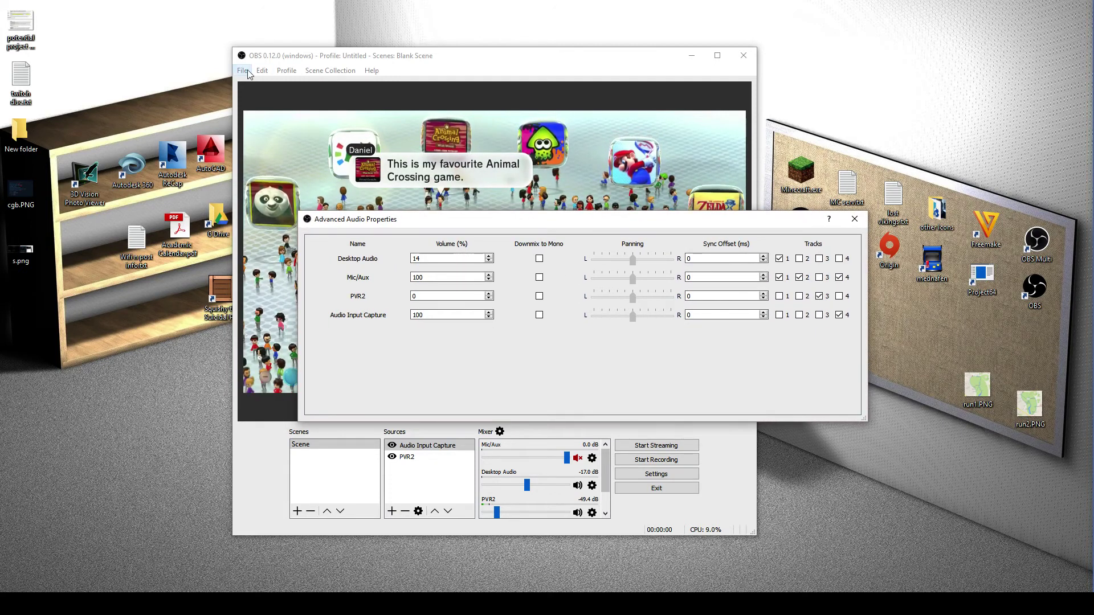
left_click(764, 313)
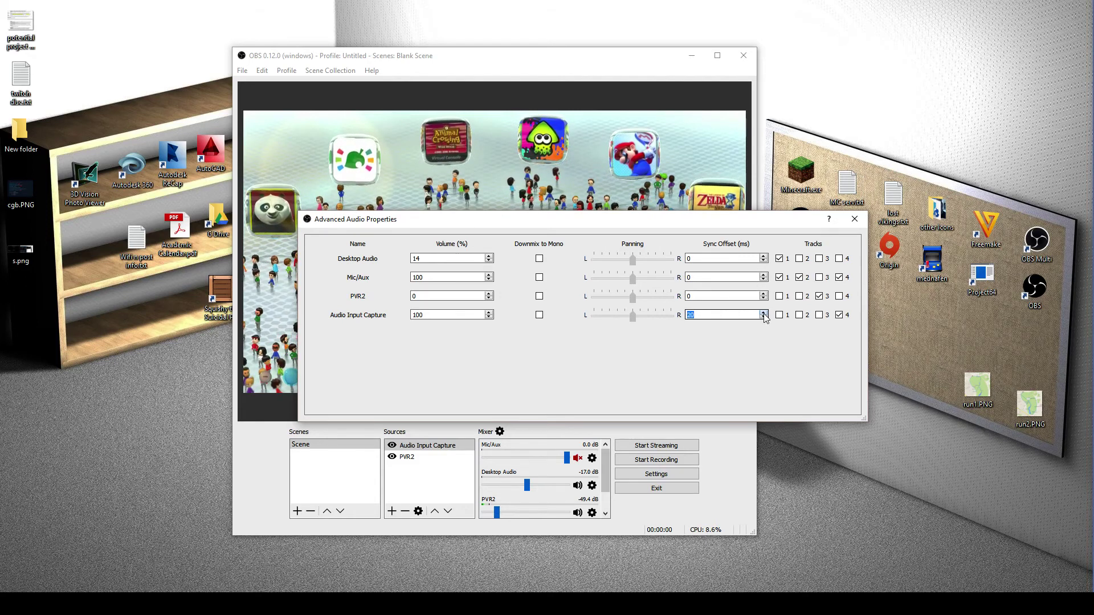
left_click(763, 313)
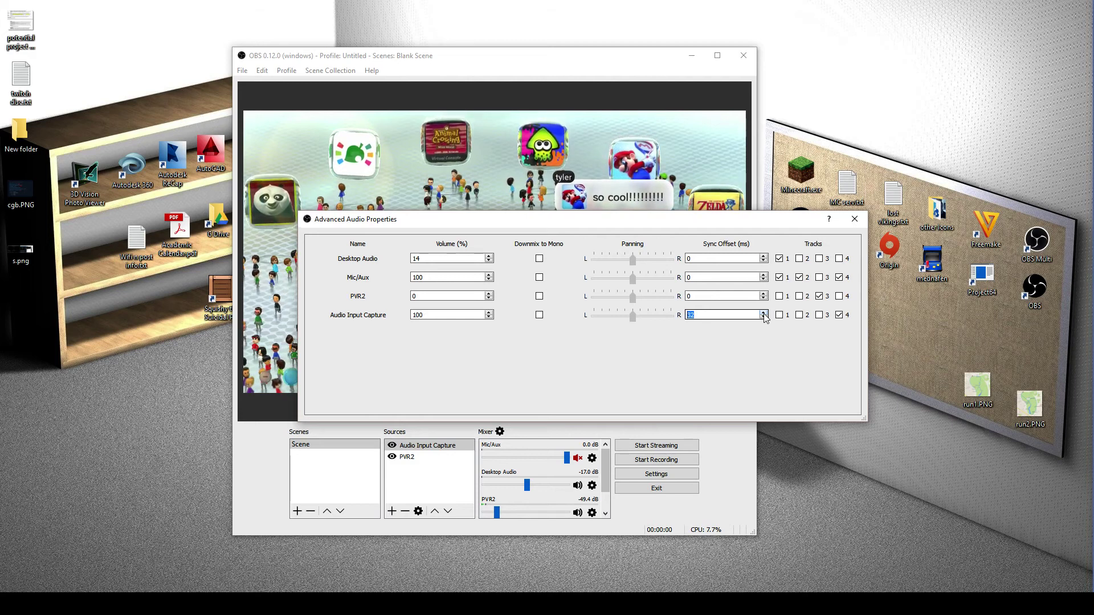
left_click_drag(749, 224, 710, 211)
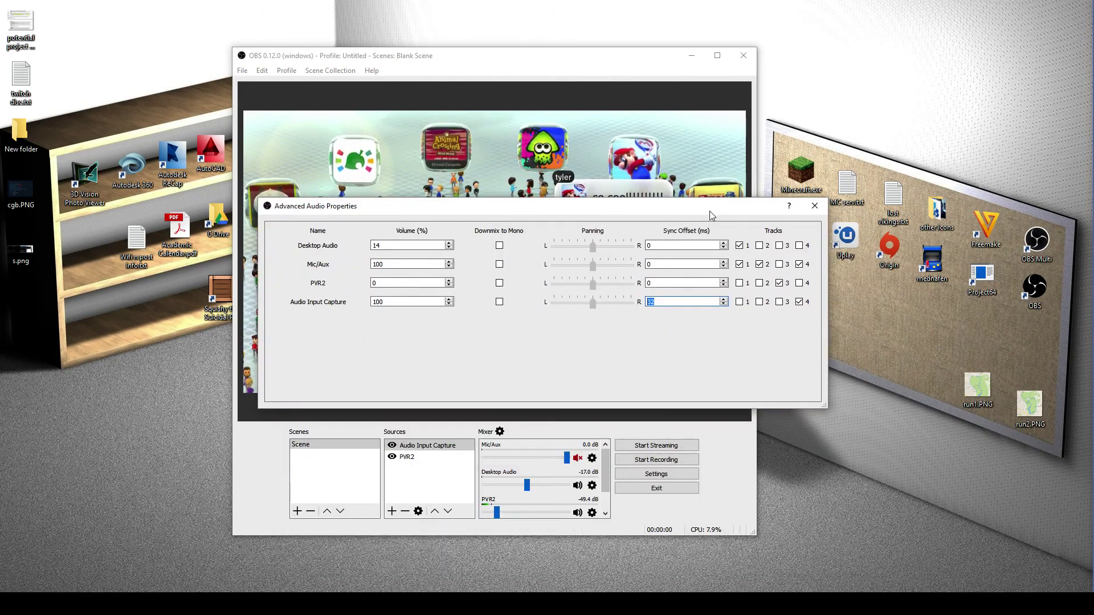
left_click(815, 206)
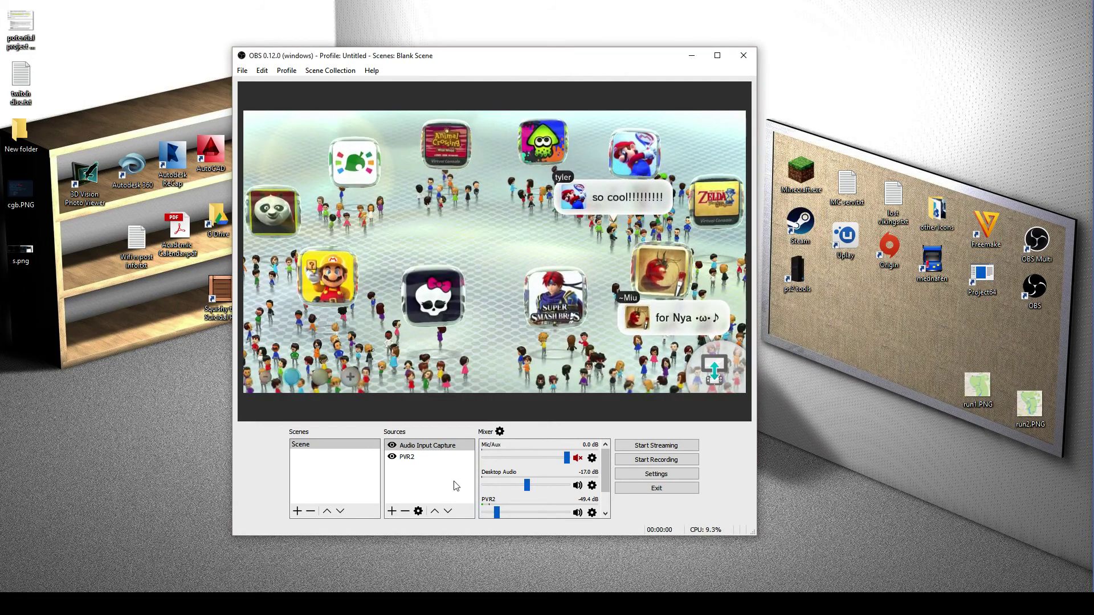
left_click_drag(455, 61, 525, 47)
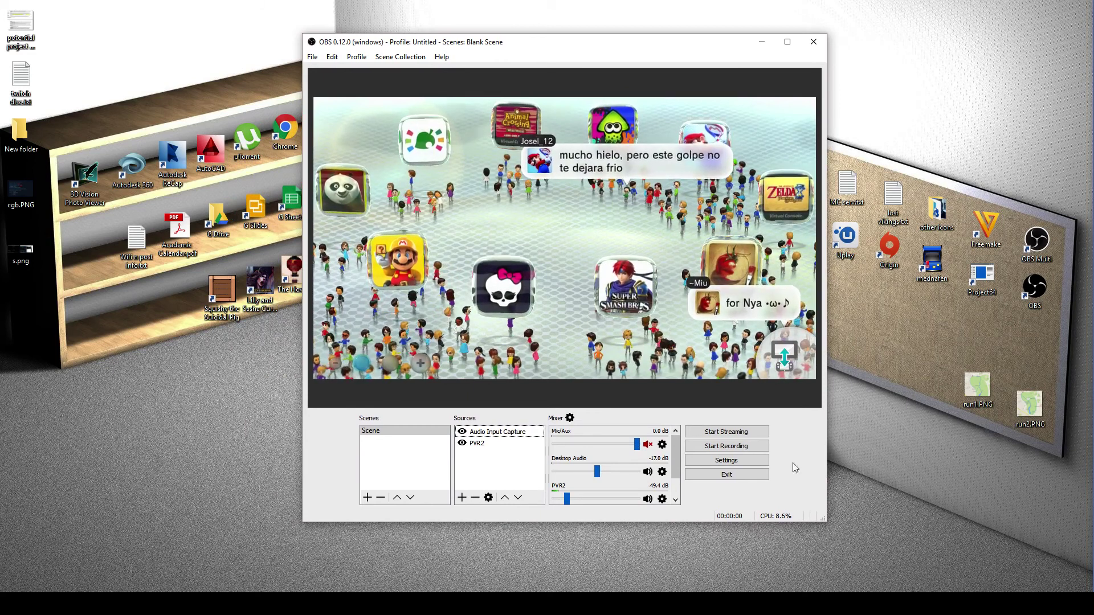